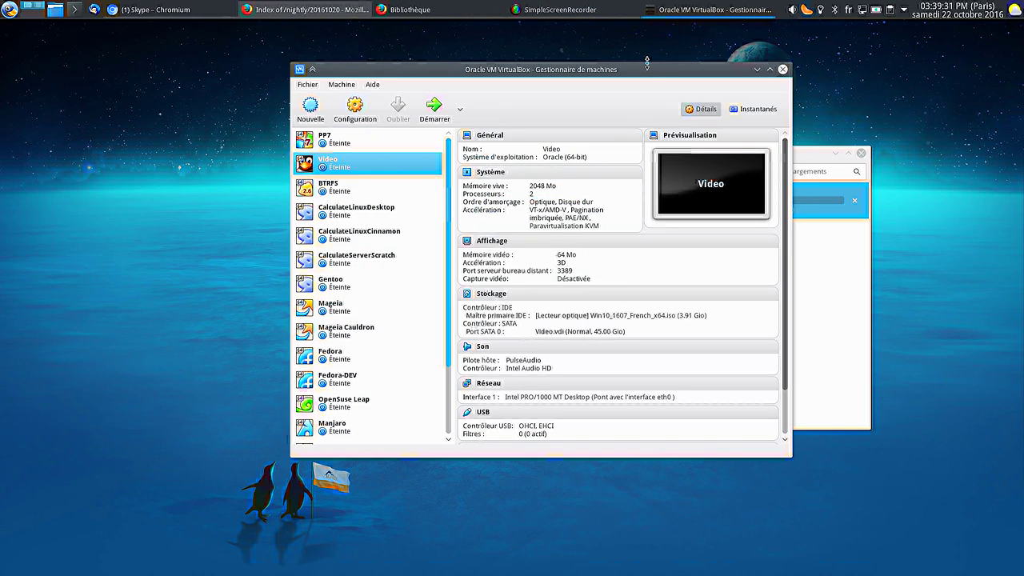
Start the Video virtual machine and close the downloads library and machine manager windows
drag(640, 63, 444, 131)
drag(638, 153, 754, 144)
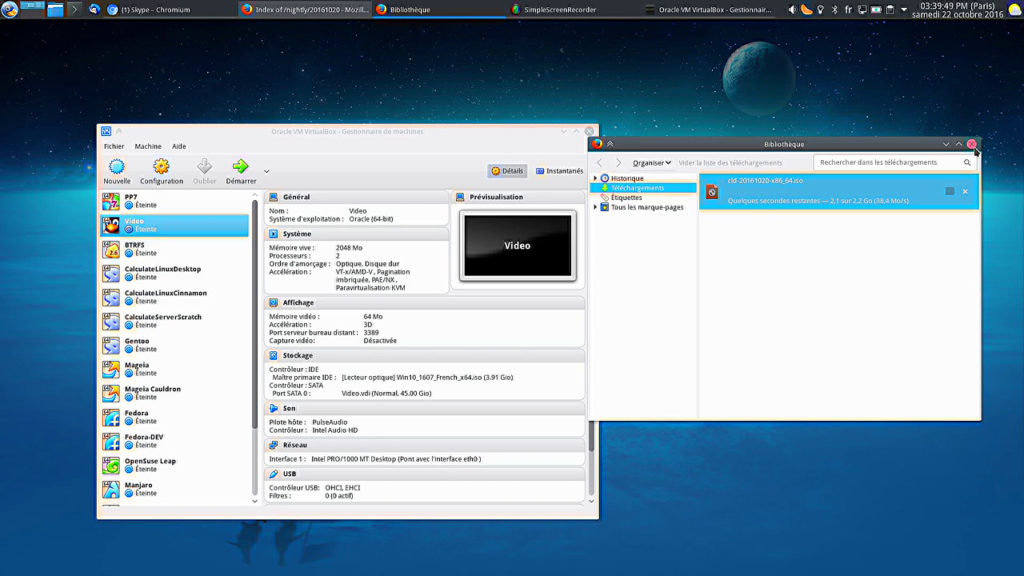
click(972, 144)
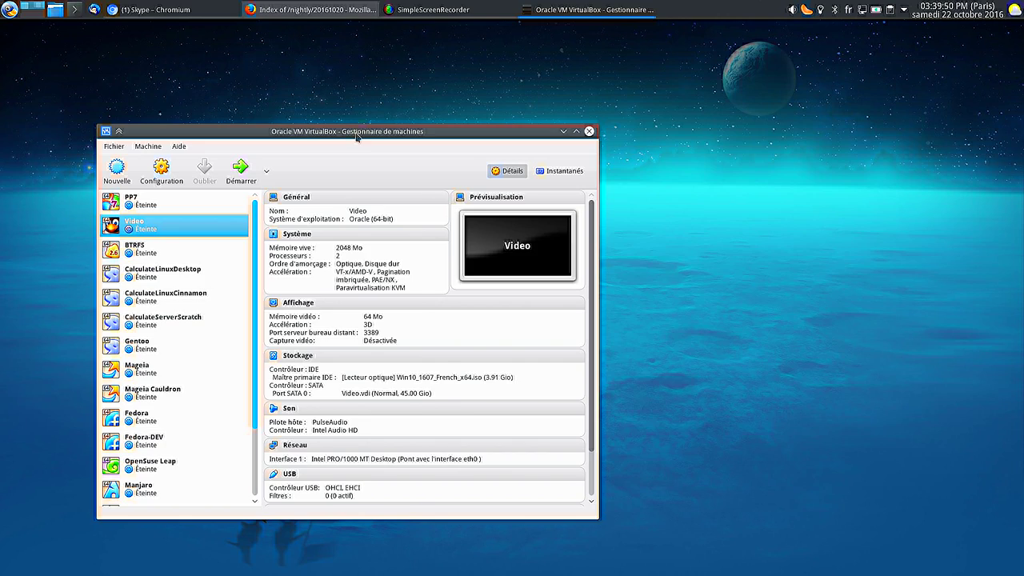
drag(358, 132, 626, 78)
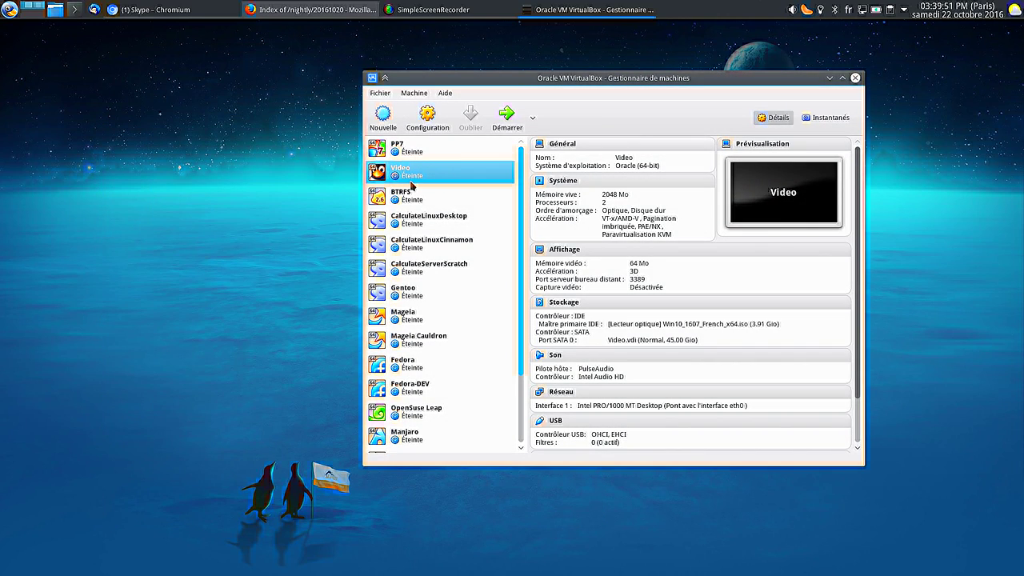
click(507, 117)
click(855, 77)
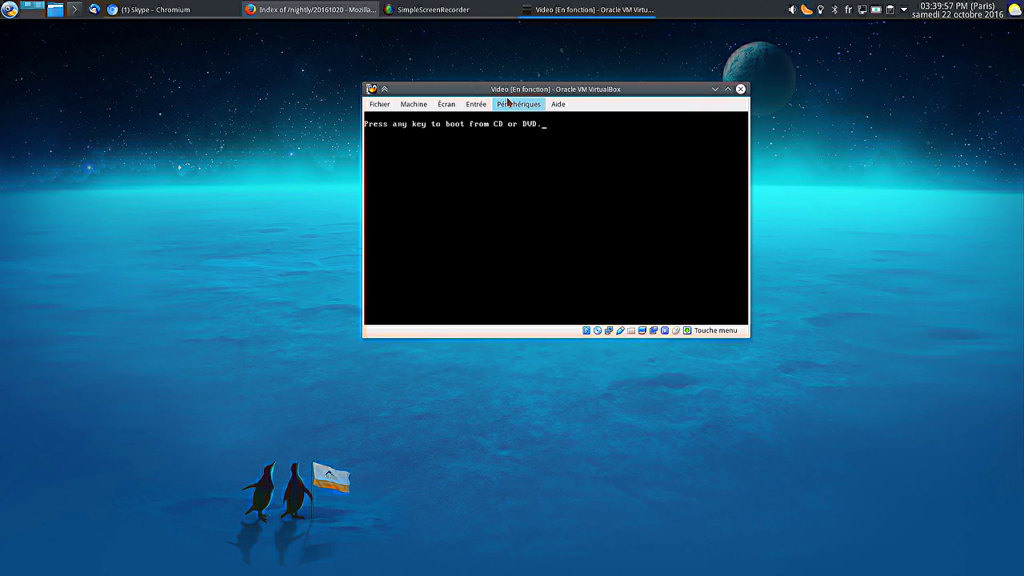
Remove the Win10_1607_French_x64.iso image from the running machine's optical drive and reposition its window on the desktop
click(519, 105)
mouse_move(541, 120)
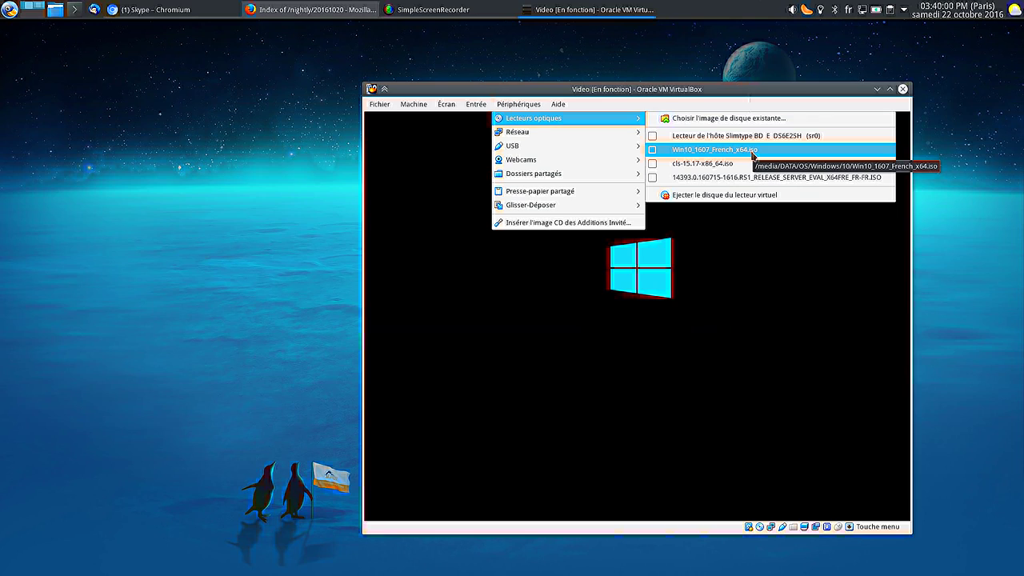
click(542, 94)
drag(543, 95, 391, 74)
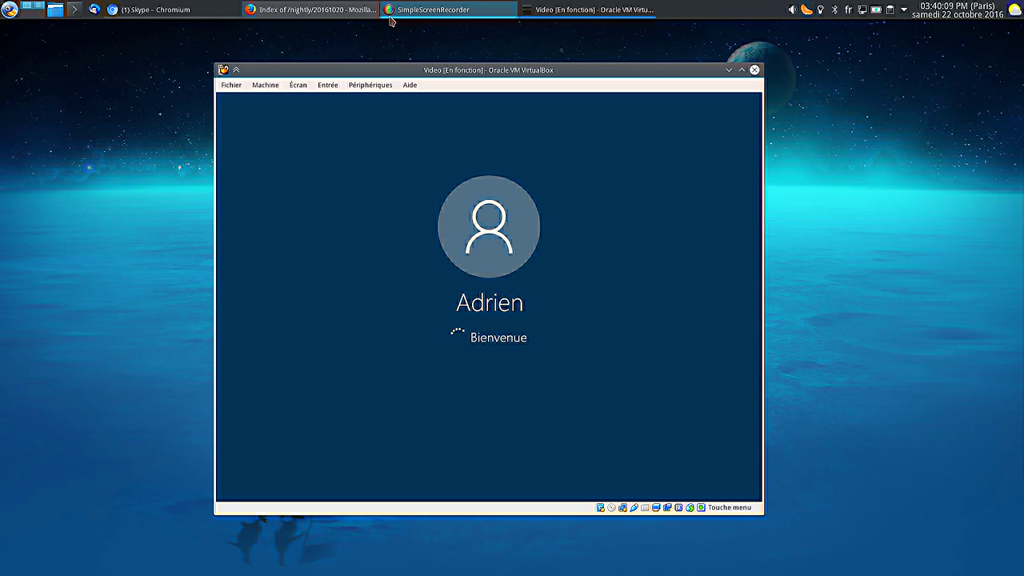
mouse_move(390, 20)
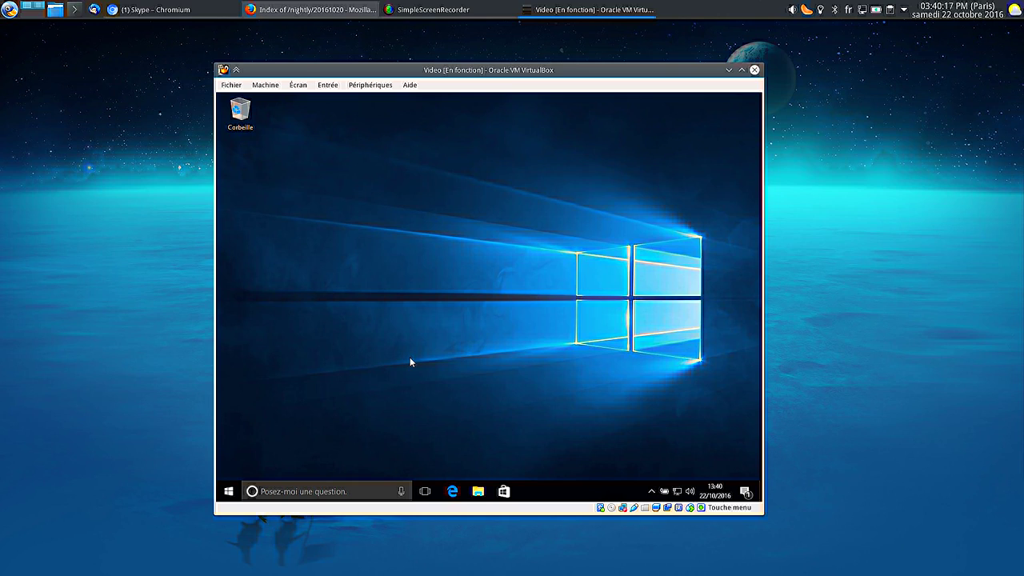
Search Windows for "sys", view the Informations système summary and close it
click(228, 492)
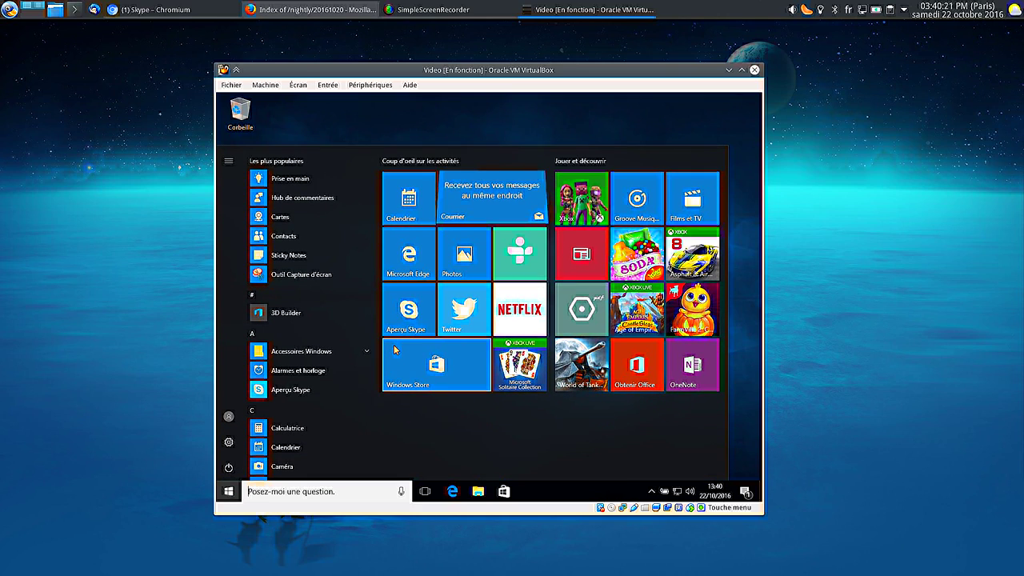
text(sys)
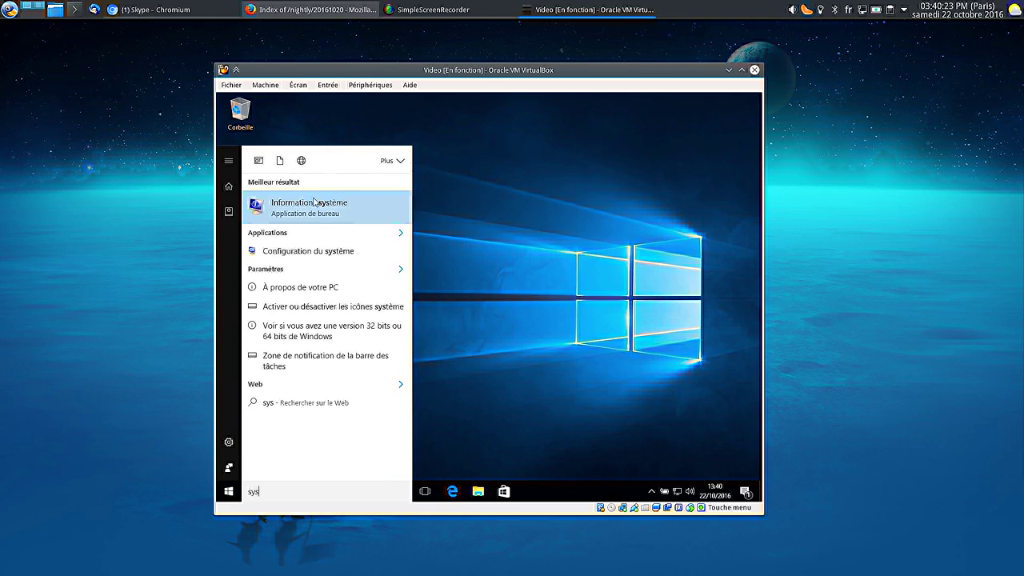
click(320, 210)
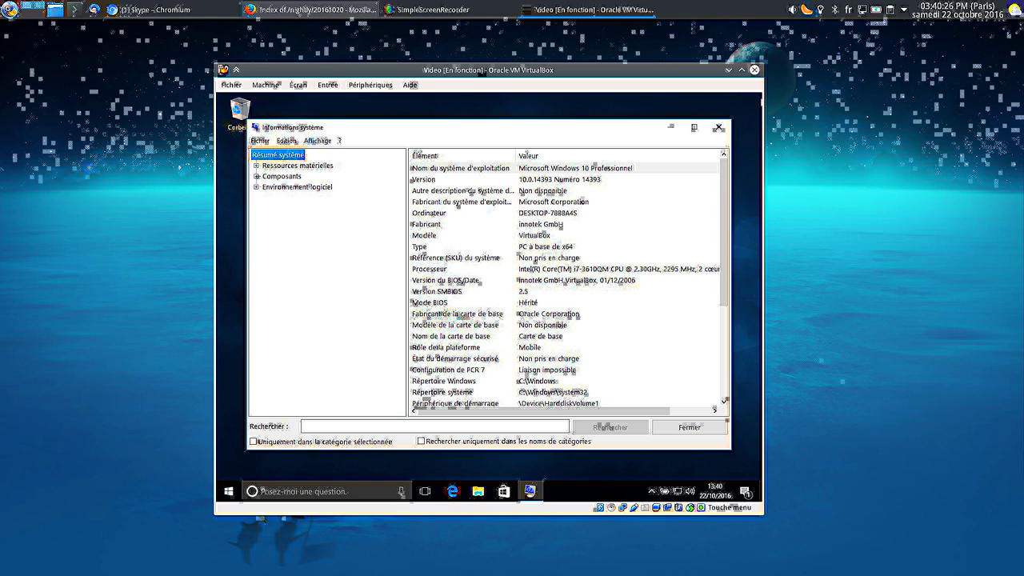
click(718, 127)
Search Windows for "pc" and open the system's about page in Paramètres
click(228, 492)
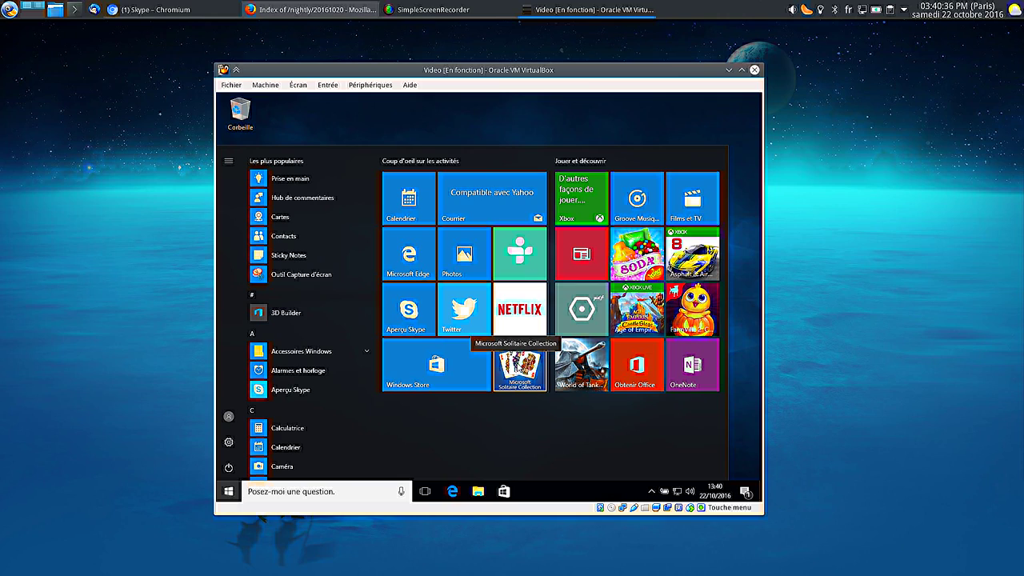
text(pc)
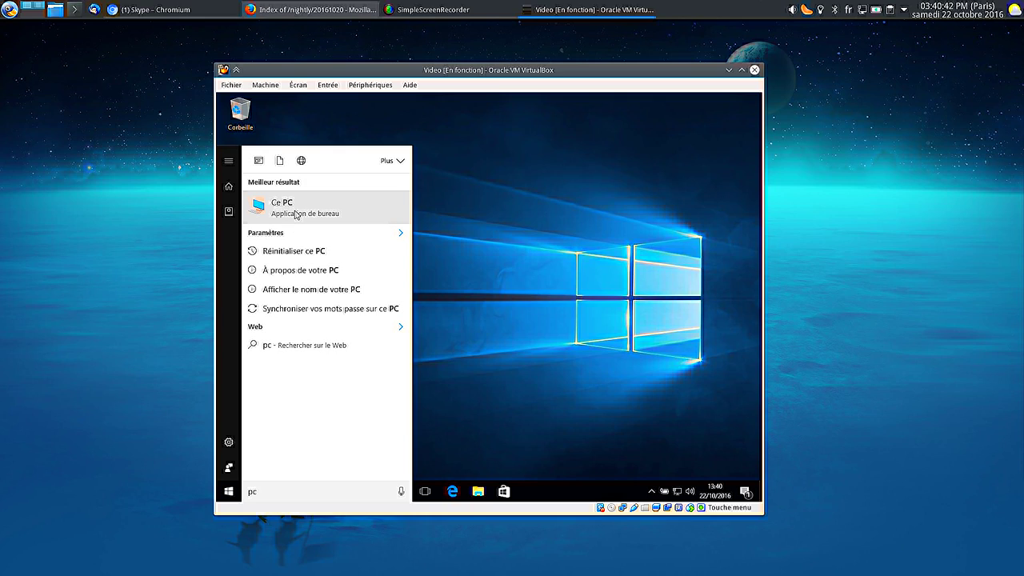
key(Menu)
key(Escape)
key(Menu)
click(303, 257)
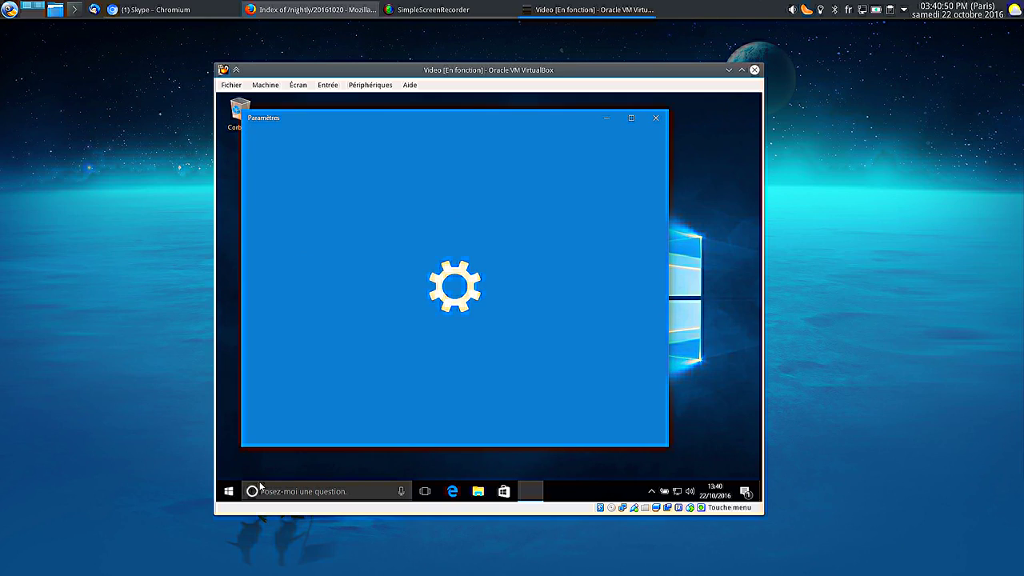
Search Windows for "pc" again and try to open computer management with the Gérer option of Ce PC
click(234, 483)
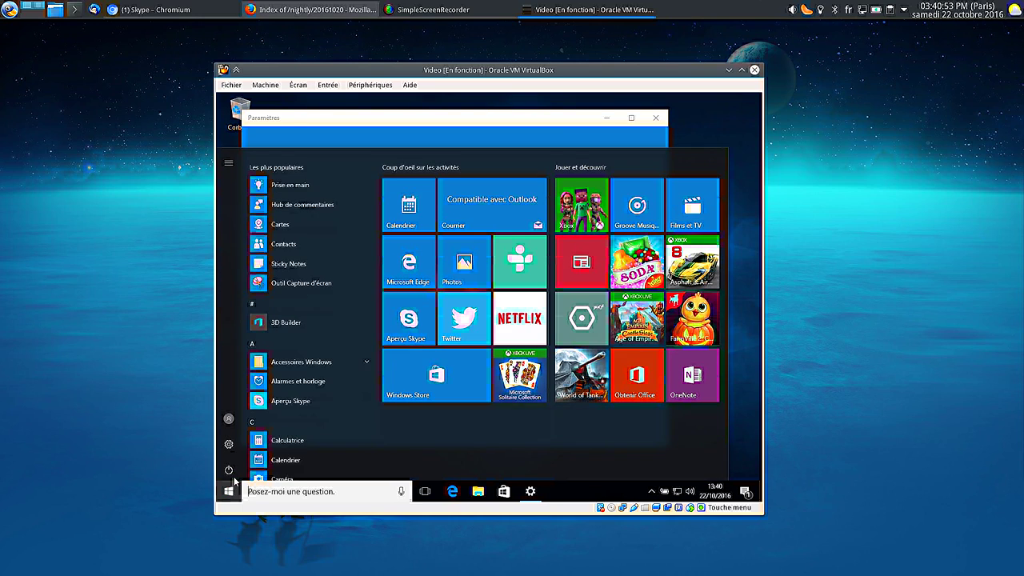
text(c)
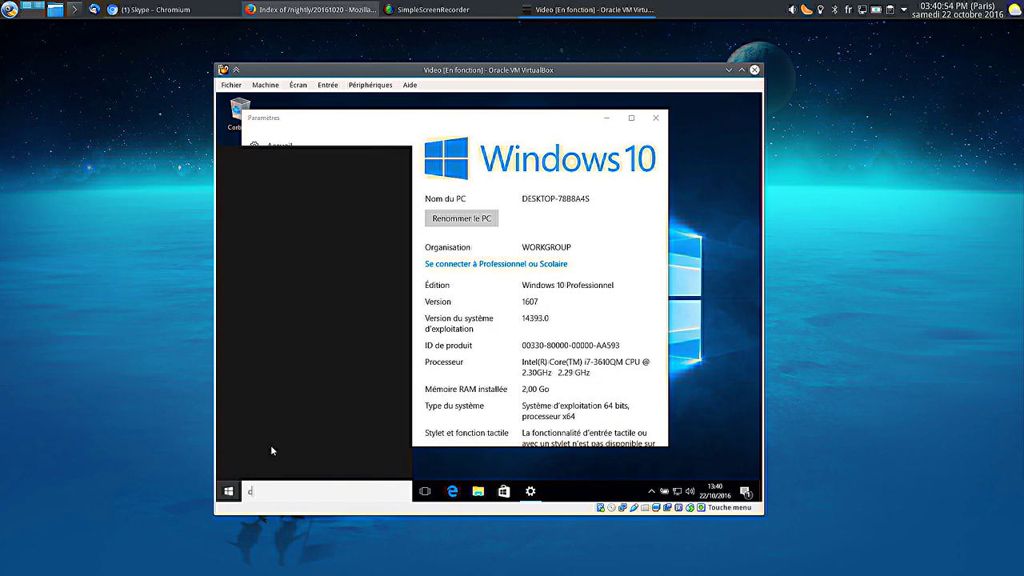
key(BackSpace)
text(pc)
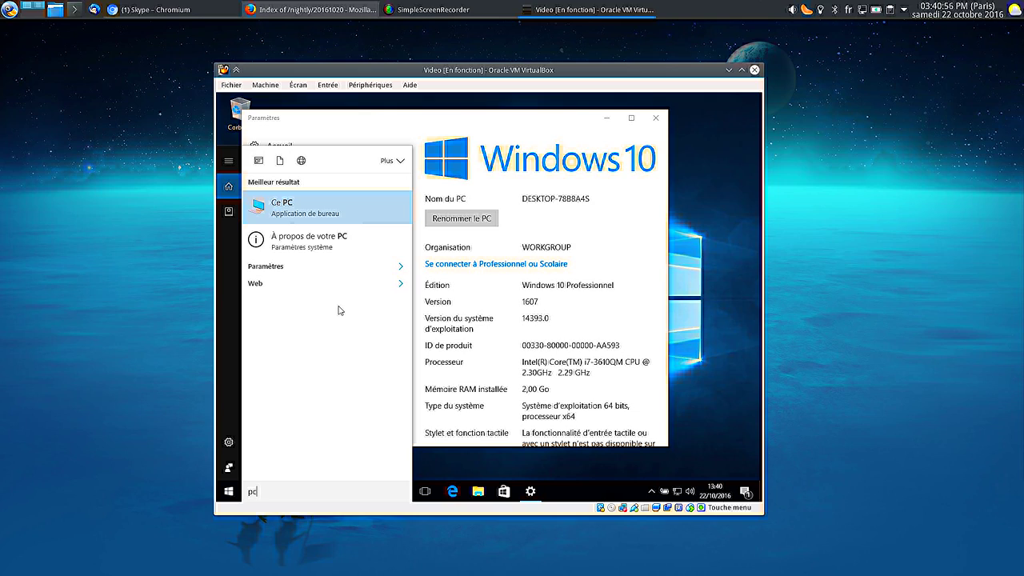
right_click(318, 216)
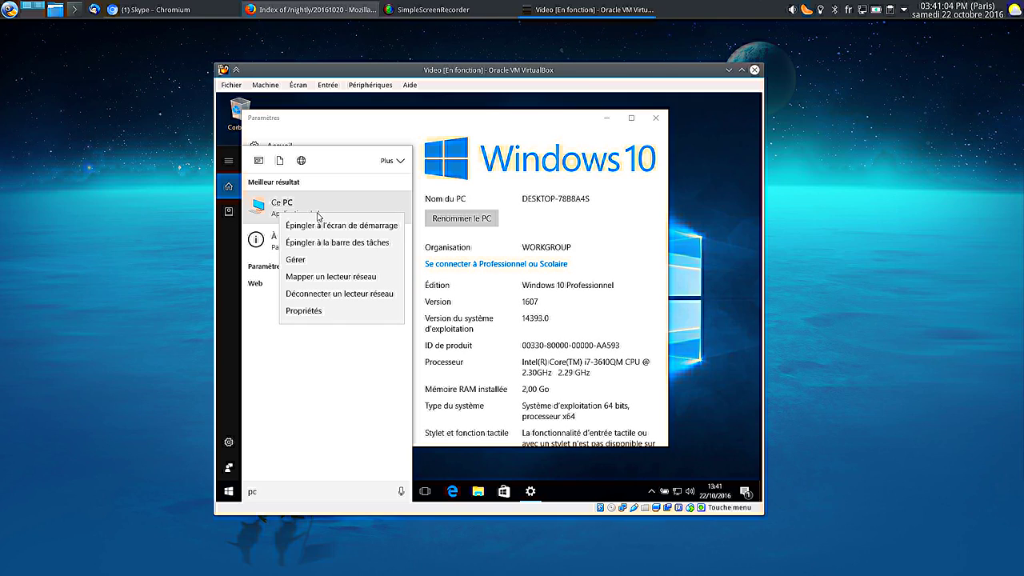
click(310, 261)
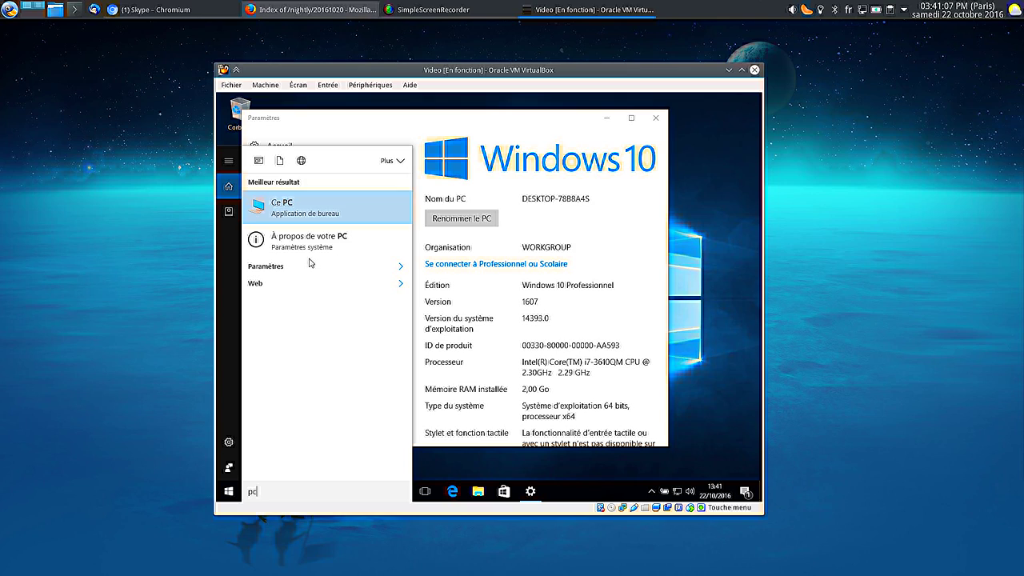
Search Windows for "gest", open Gestion de l'ordinateur and maximize its window
click(230, 481)
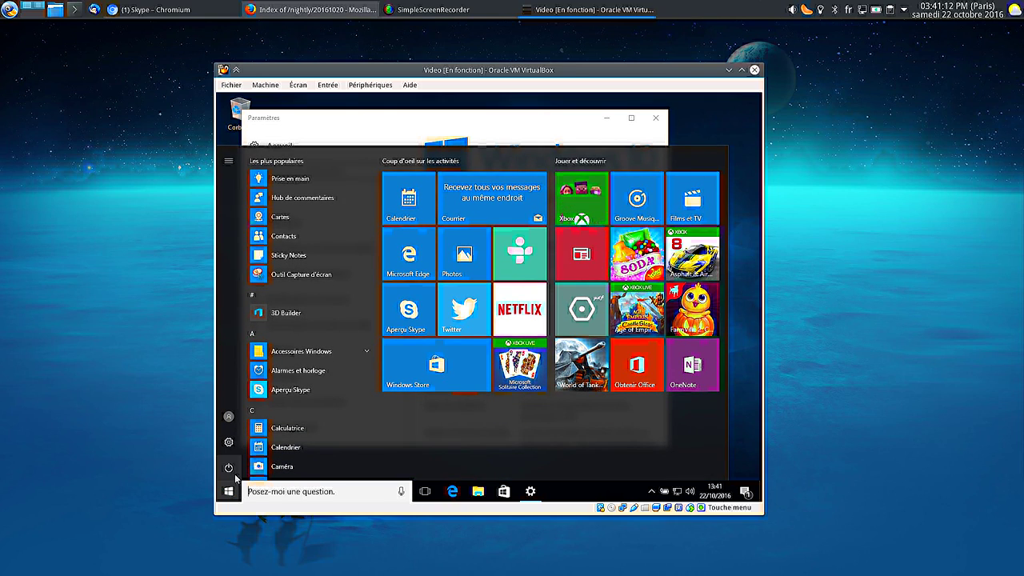
text(gest)
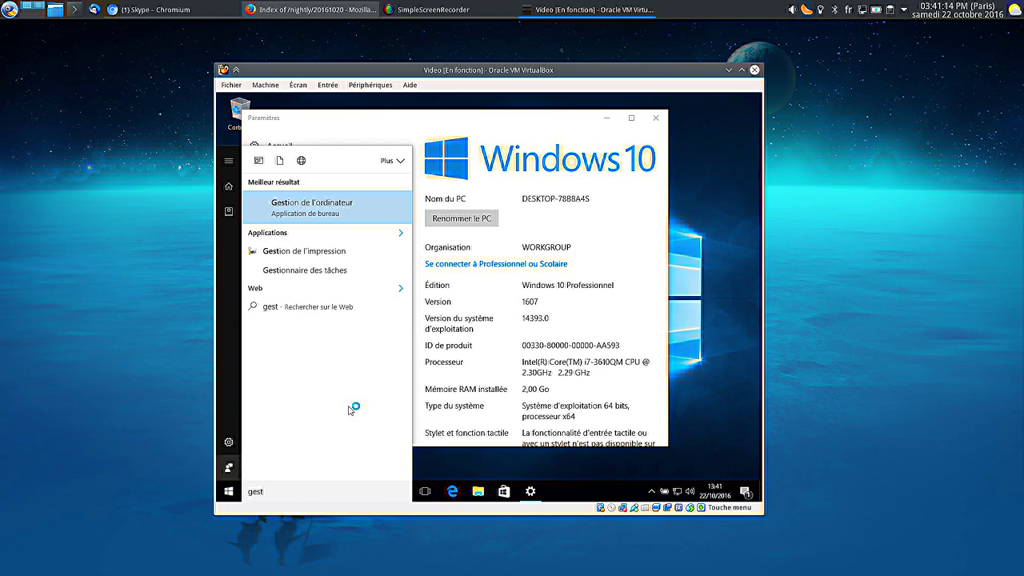
click(631, 118)
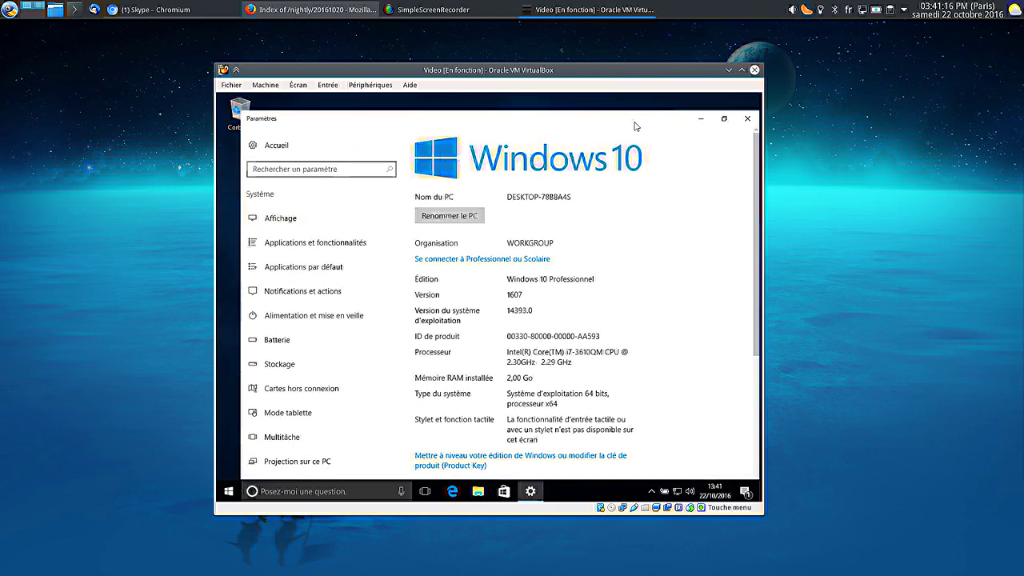
scroll(686, 306, down, 5)
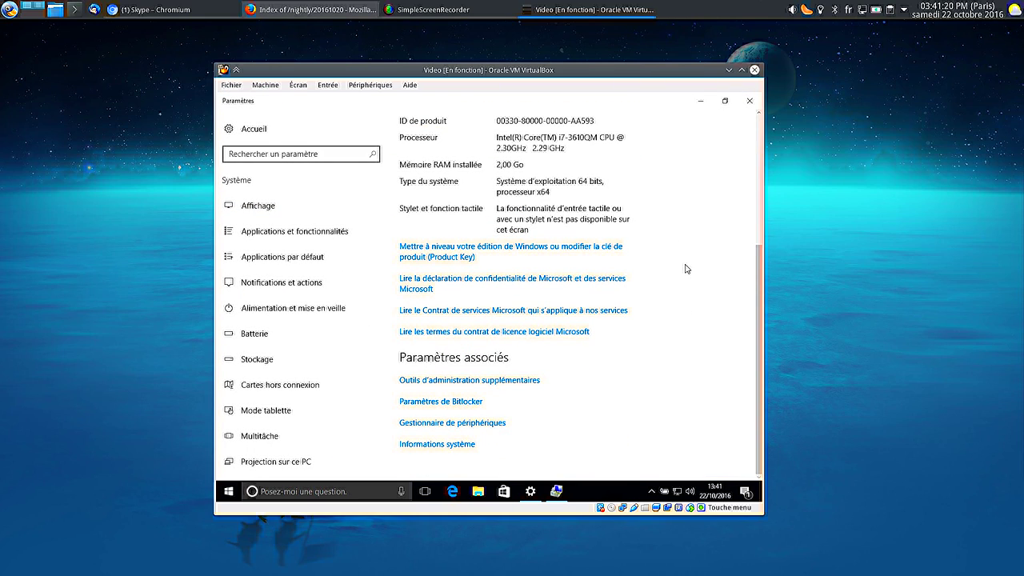
scroll(685, 269, up, 5)
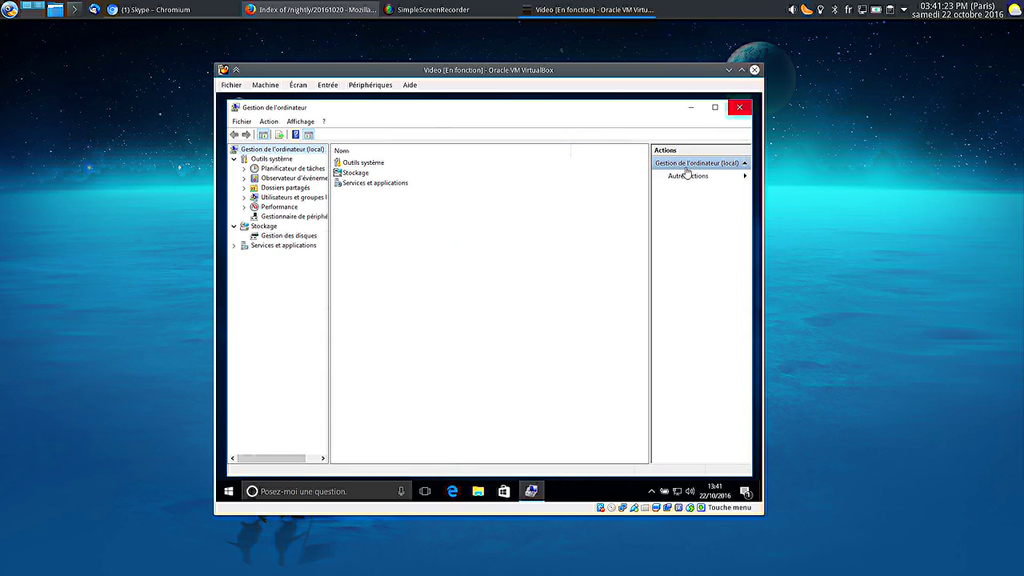
double_click(507, 110)
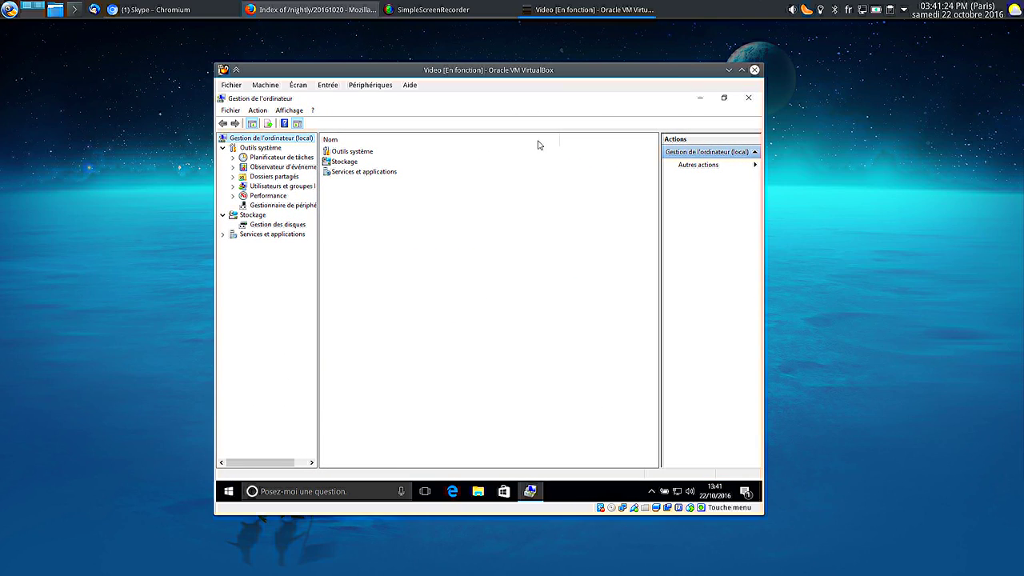
Shrink the C: volume by 30000 MB in Gestion des disques and close Gestion de l'ordinateur
click(280, 206)
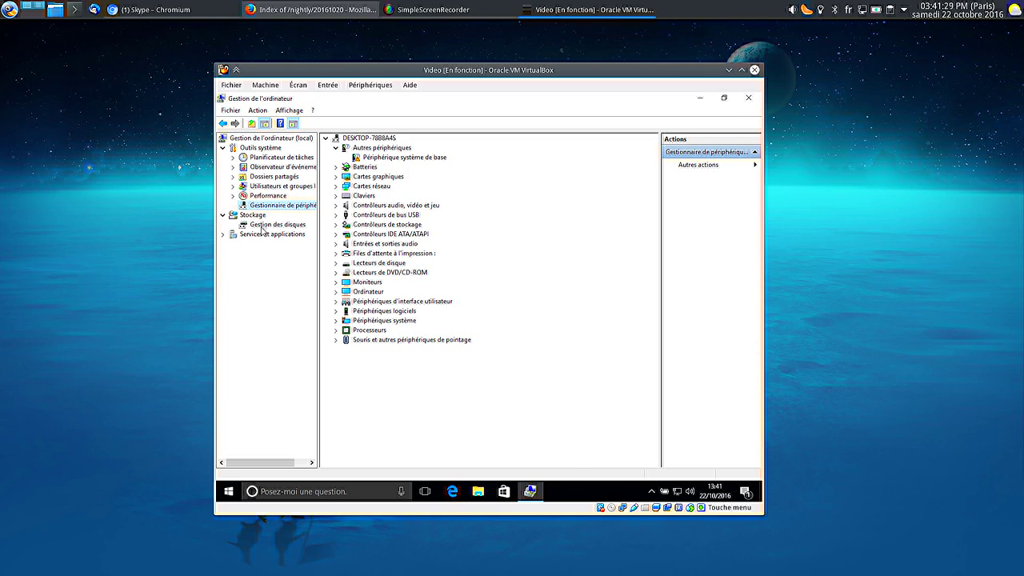
click(262, 225)
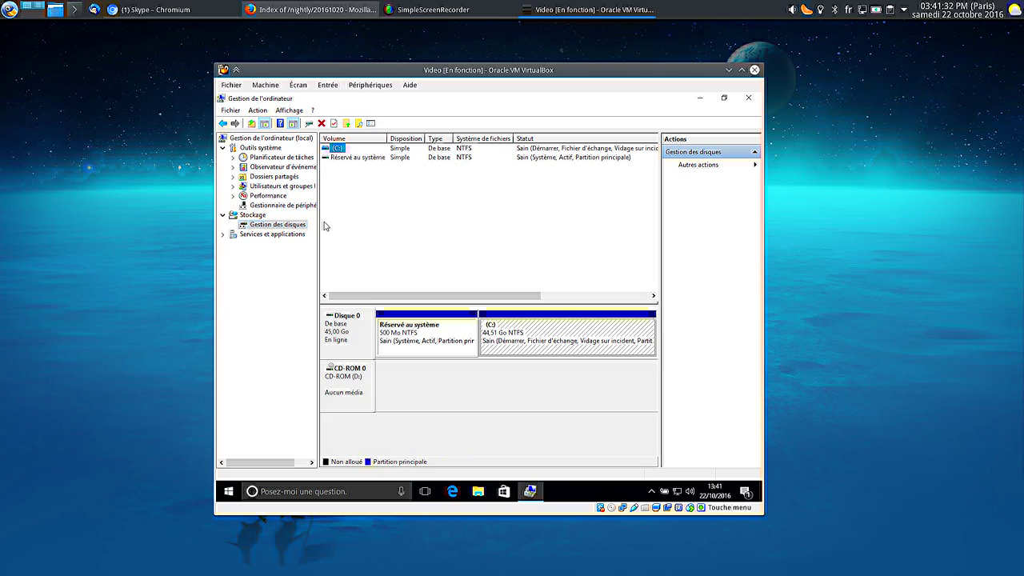
right_click(555, 334)
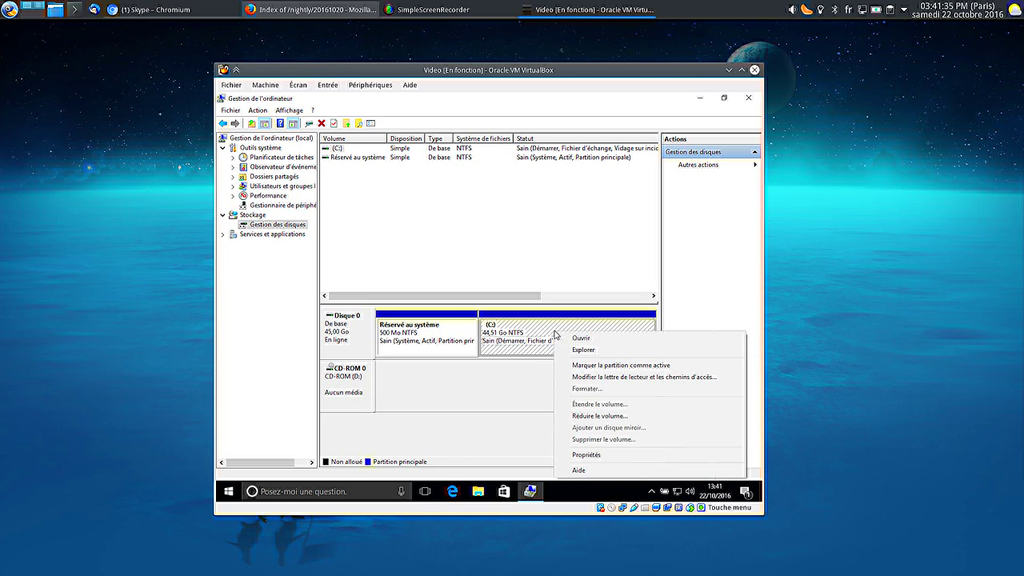
click(580, 415)
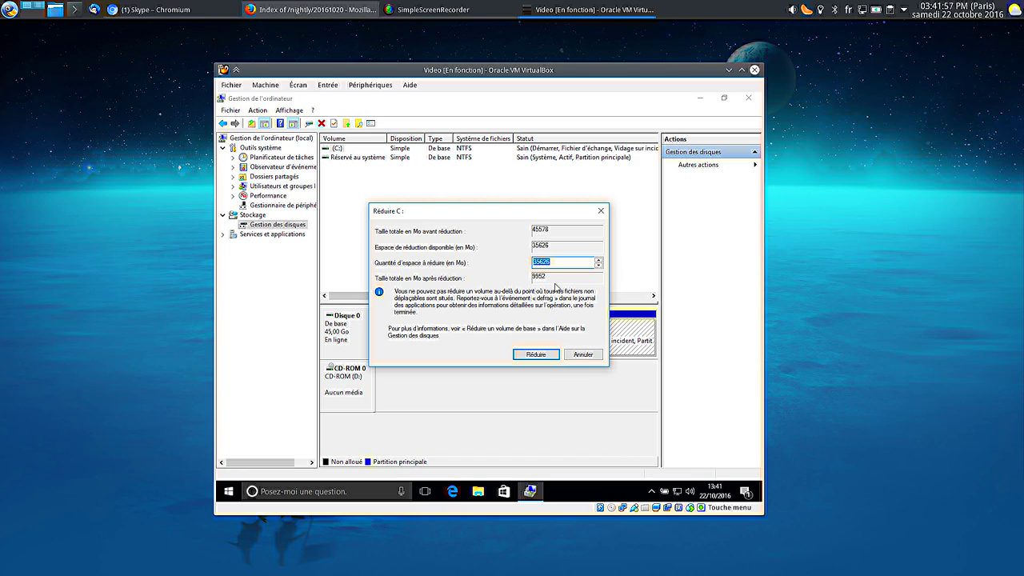
text(30000)
click(537, 356)
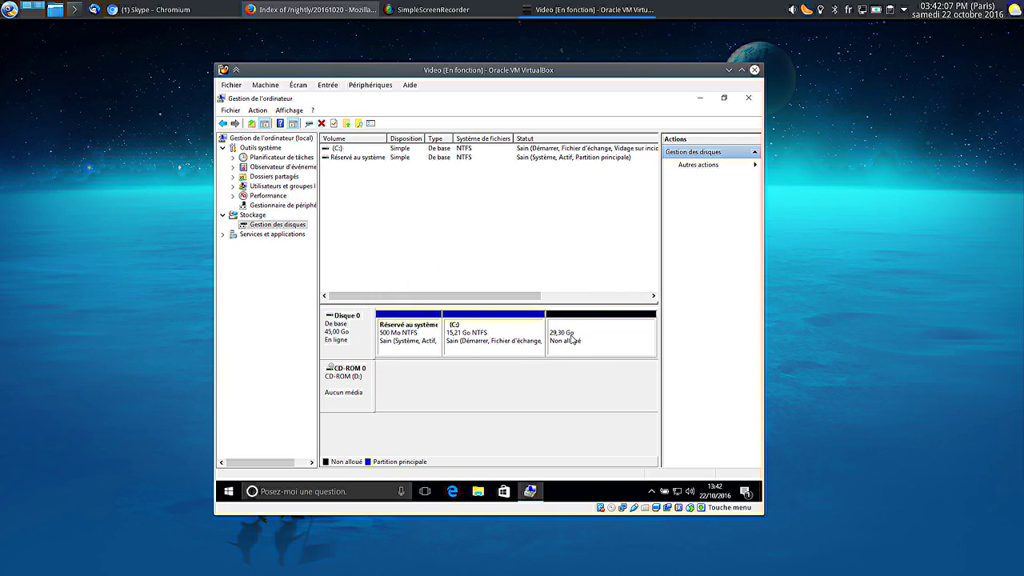
click(748, 98)
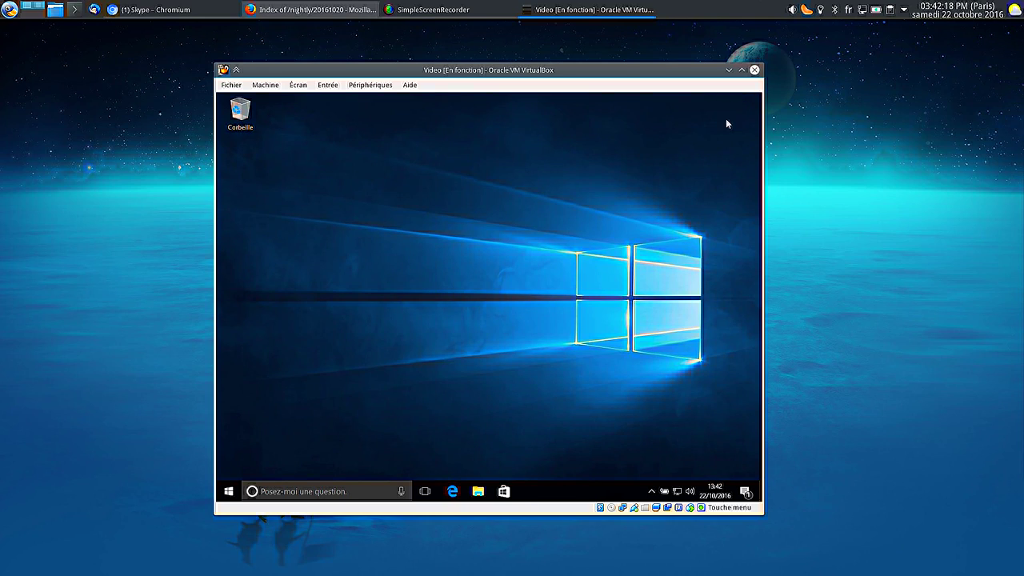
Mount the disk image cld-20161020-x86_64.iso from the home Téléchargements folder in the virtual machine's optical drive
click(371, 87)
mouse_move(474, 101)
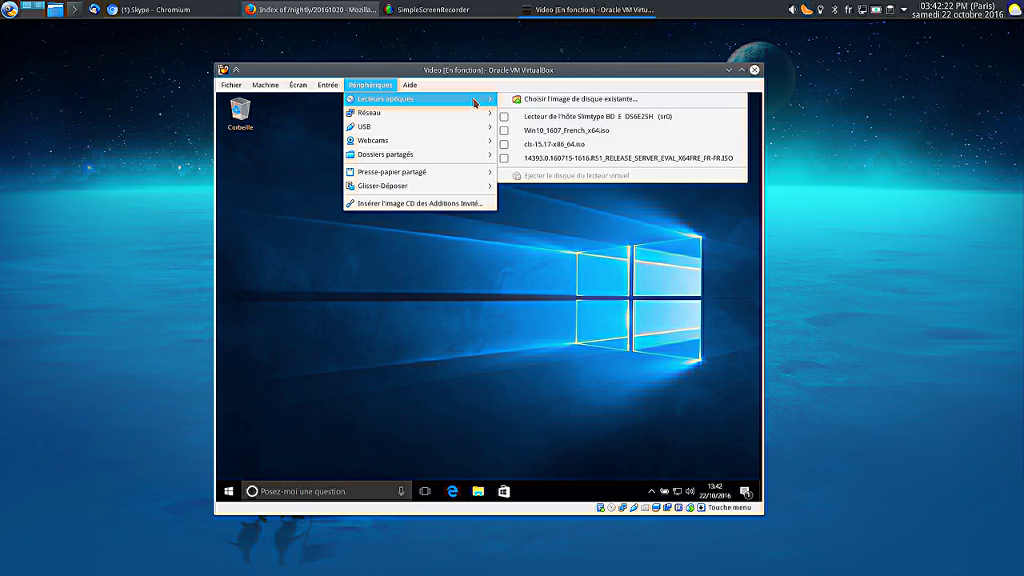
click(592, 99)
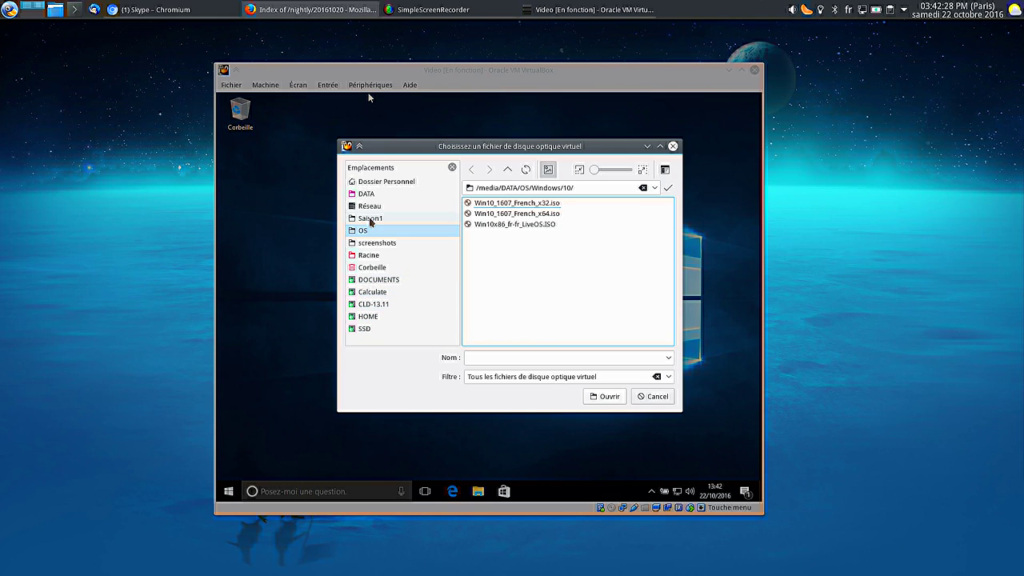
click(395, 181)
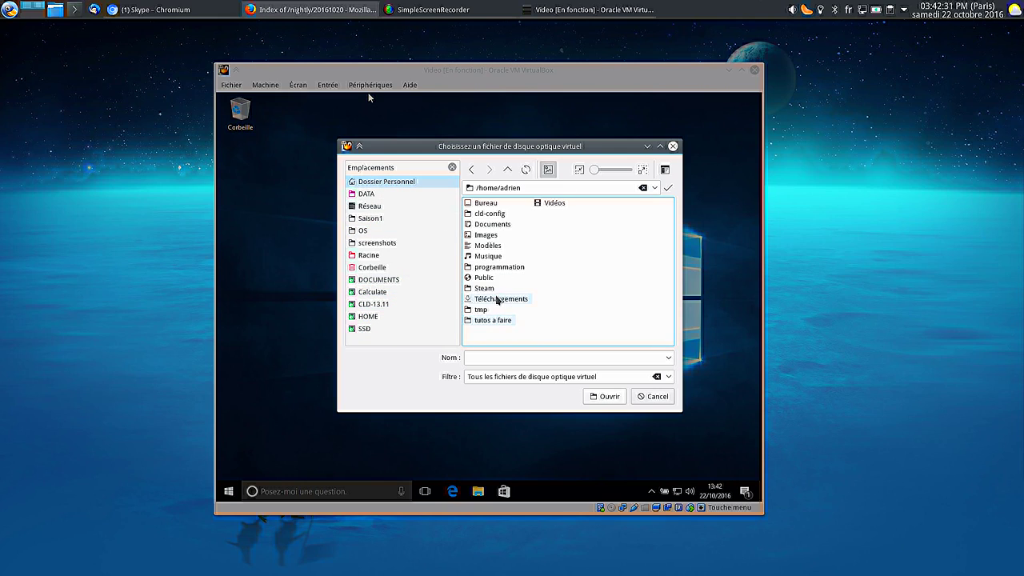
click(497, 298)
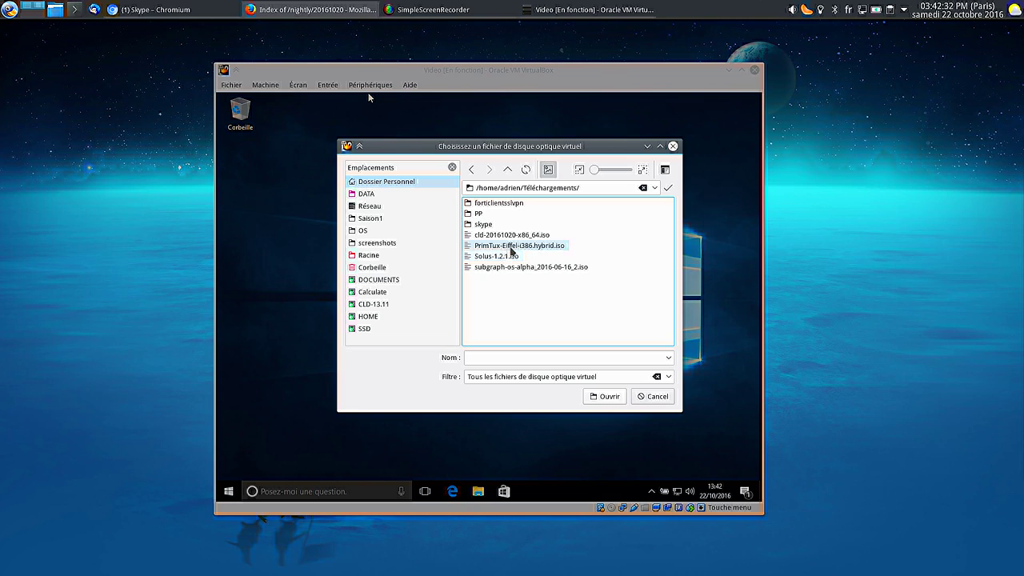
double_click(516, 236)
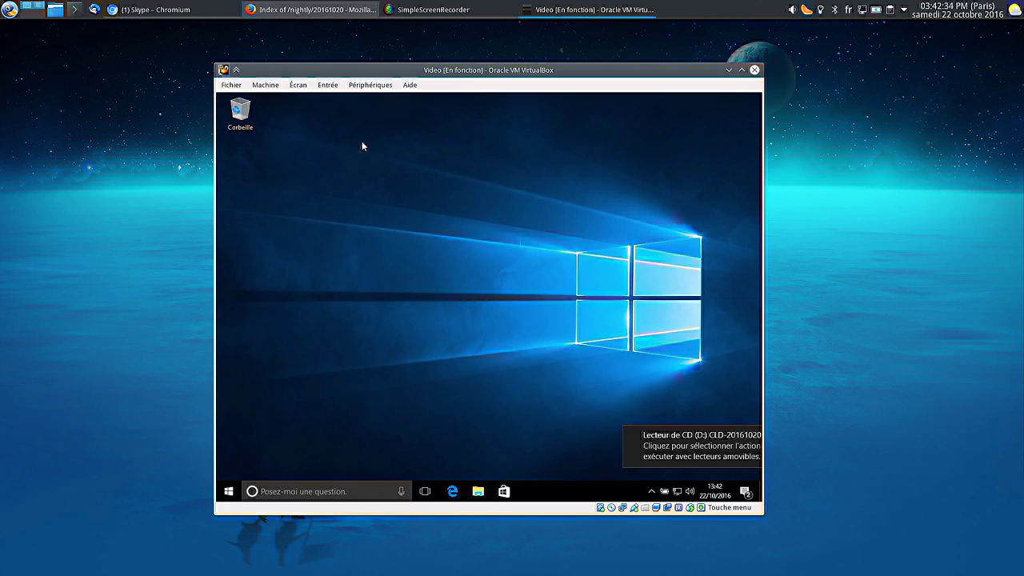
Restart Windows in the virtual machine so that it boots from the mounted disc
click(228, 491)
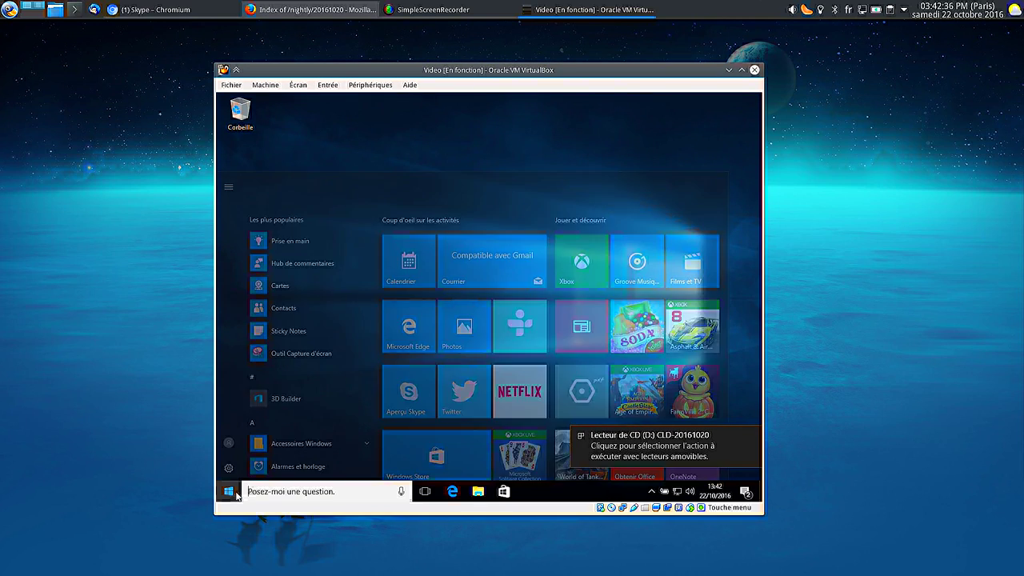
click(229, 469)
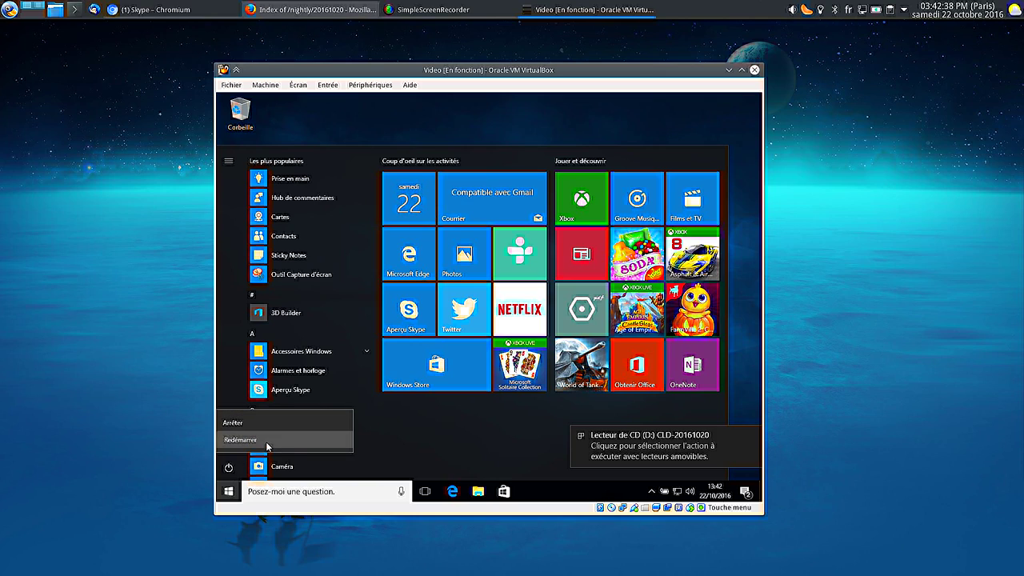
click(266, 441)
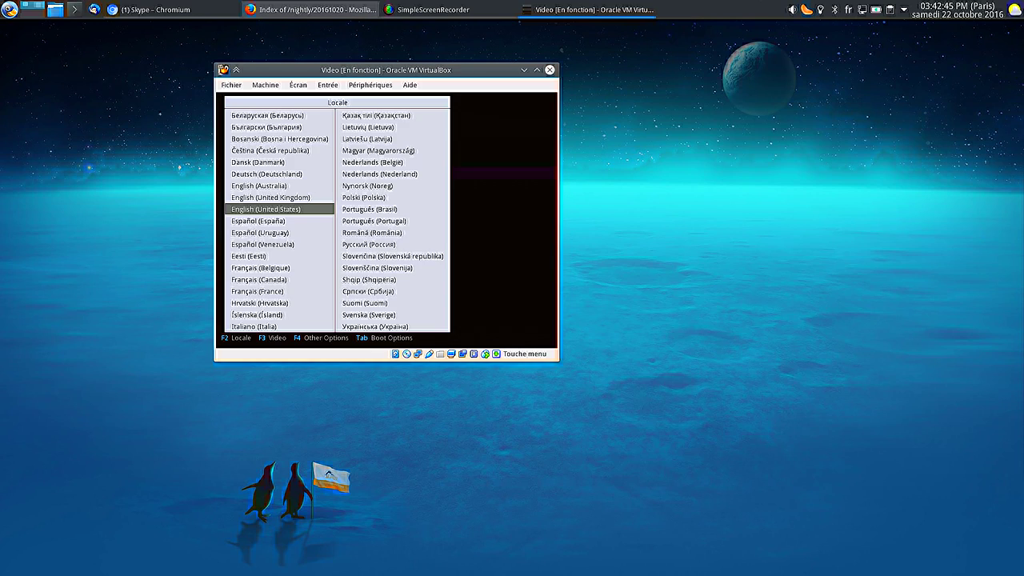
Choose Français (France) as the locale of the live system's boot menu and reposition the virtual machine window
key(Down)
key(Down)
key(Down)
key(Down)
key(Down)
key(Down)
key(Down)
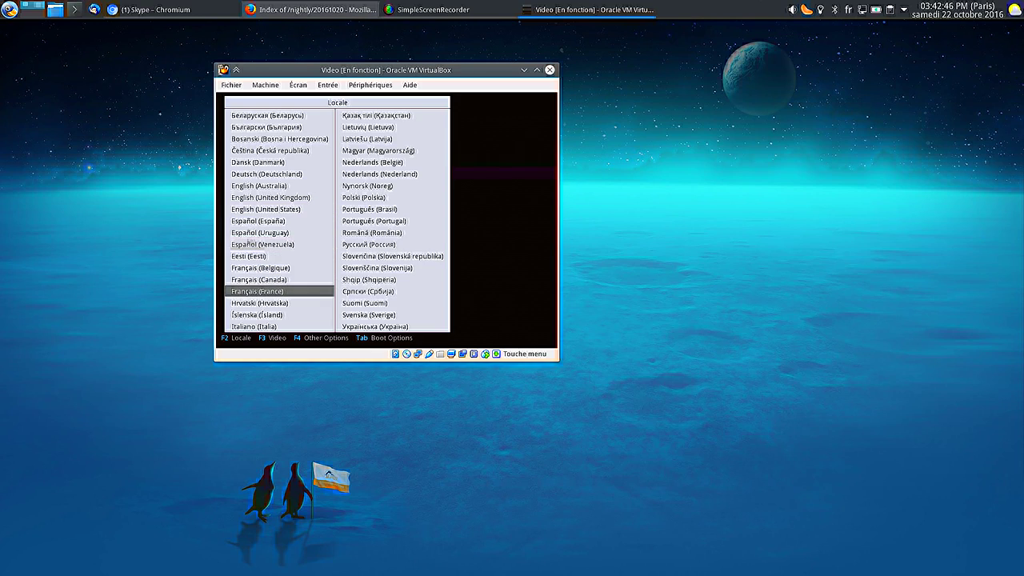
key(Return)
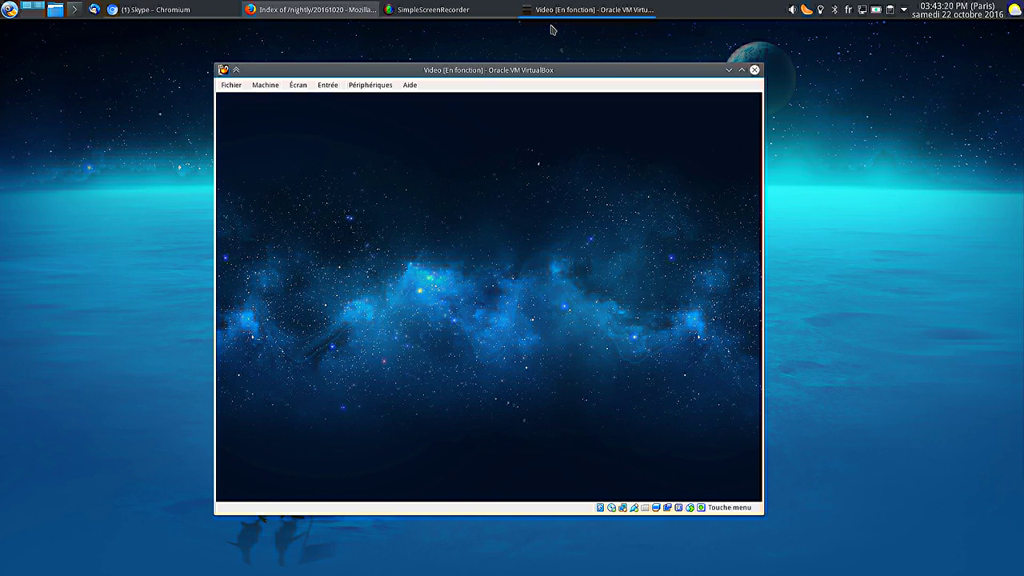
drag(478, 74, 392, 61)
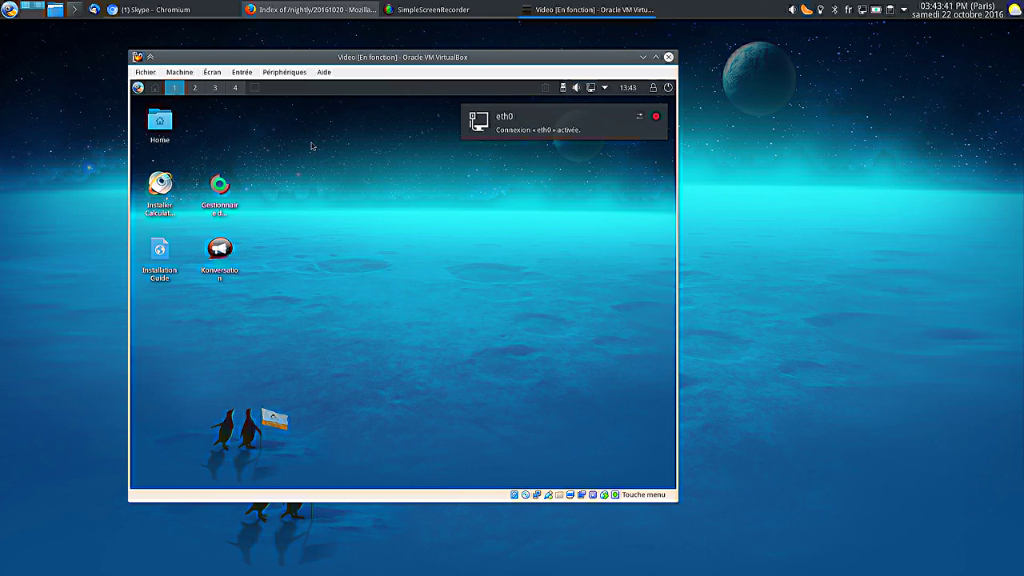
Check the resolution under Affichage et surveillance in the live system's Configuration du système, then close it
click(139, 88)
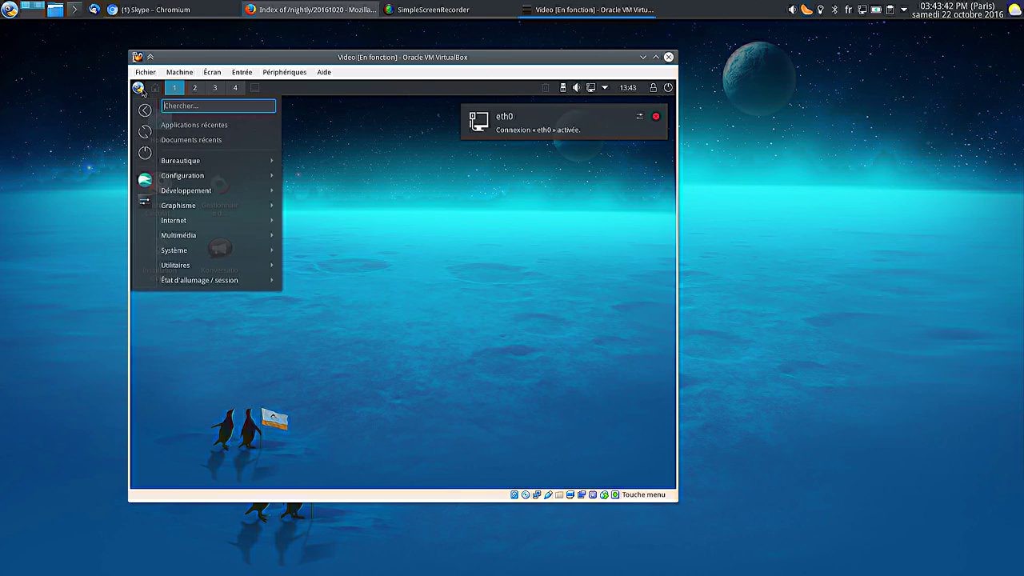
click(141, 206)
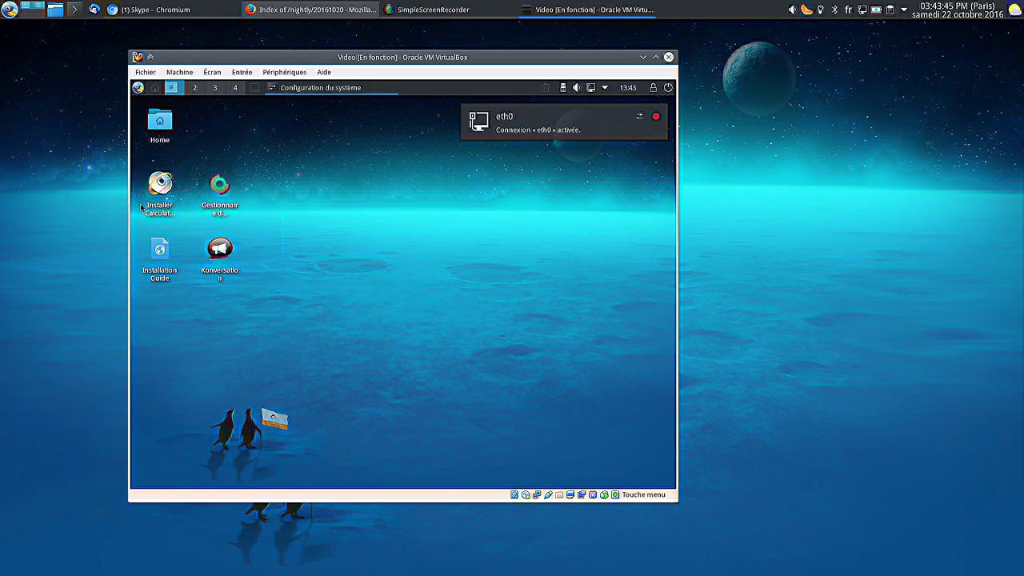
scroll(338, 337, down, 2)
mouse_move(338, 485)
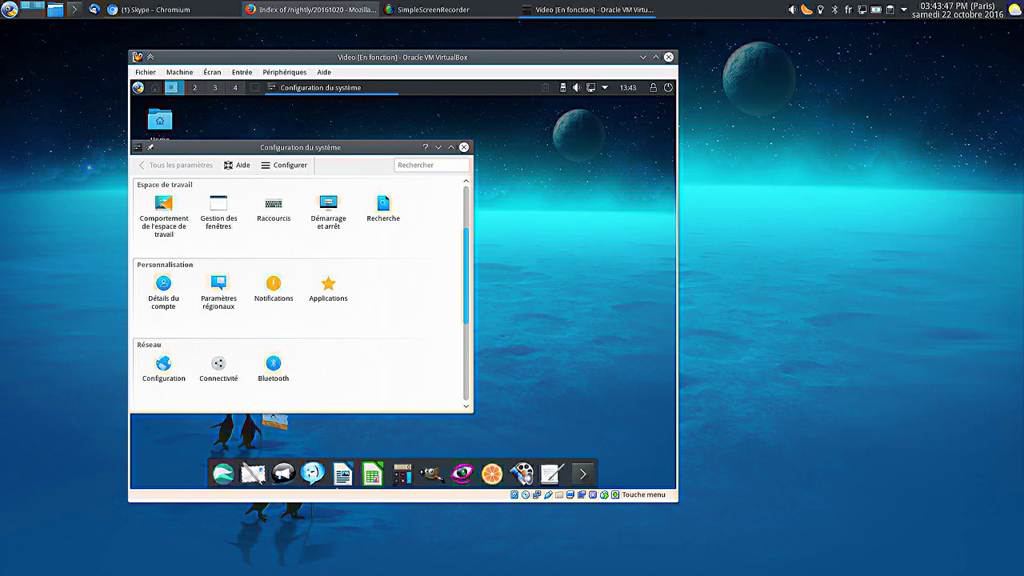
scroll(297, 381, down, 4)
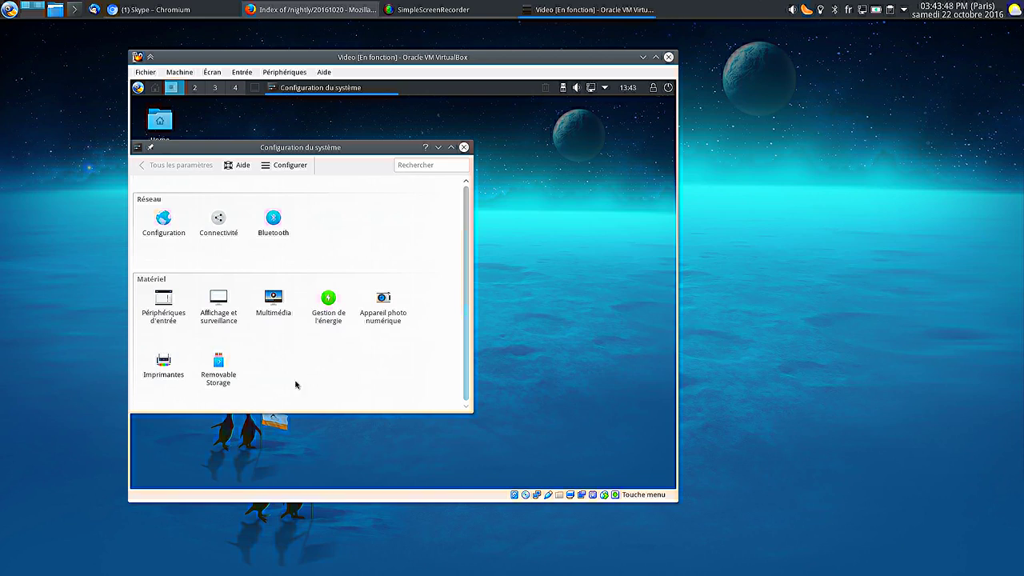
click(220, 319)
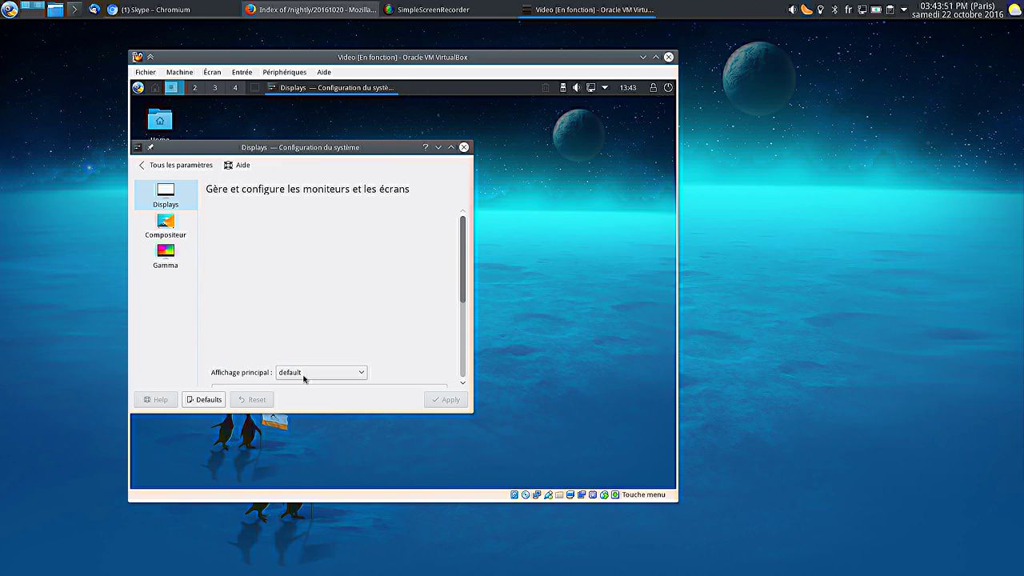
click(451, 147)
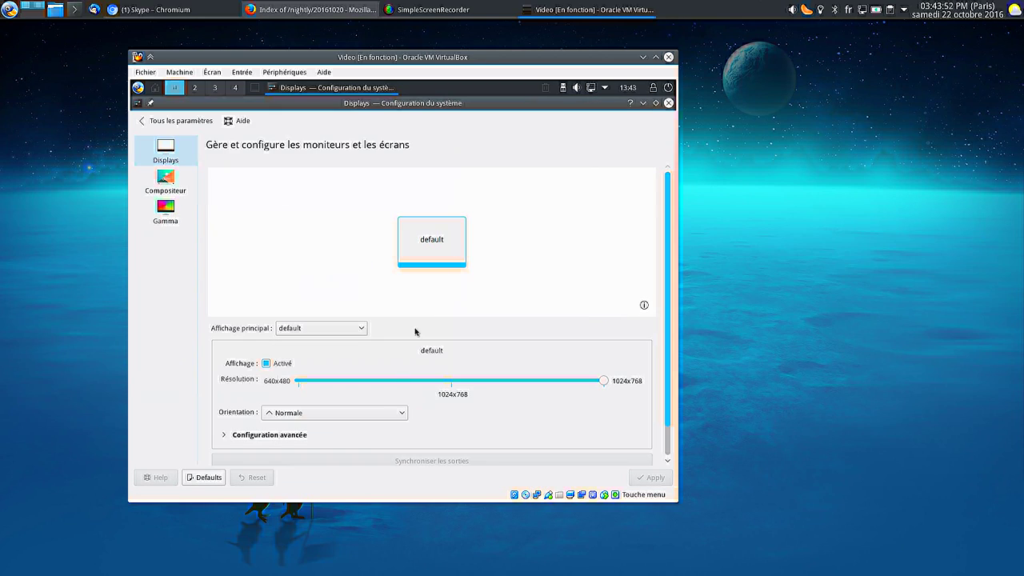
click(669, 103)
Set the virtual machine's display scale factor to 150% and reposition its window on the host desktop
click(570, 497)
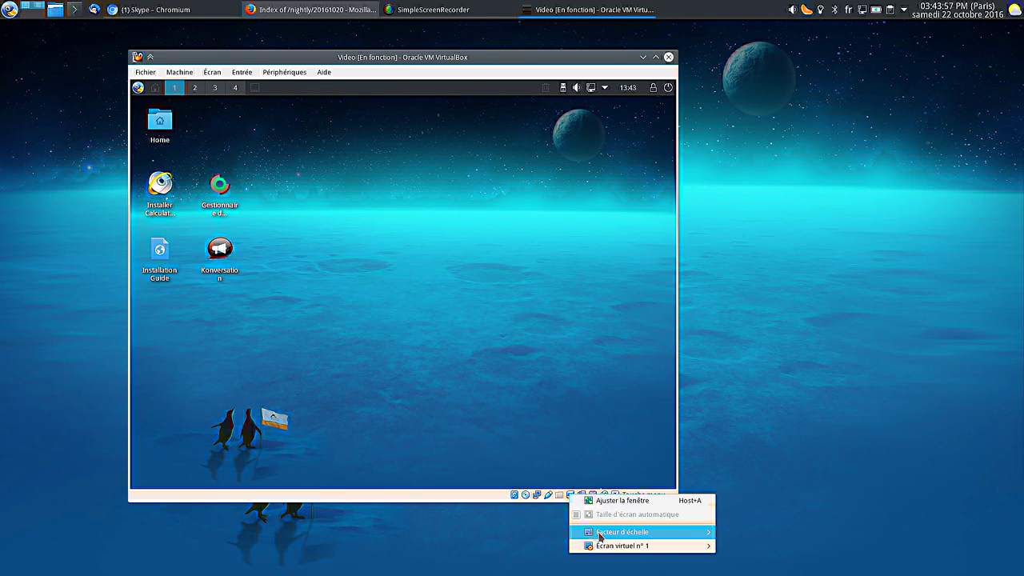
mouse_move(602, 534)
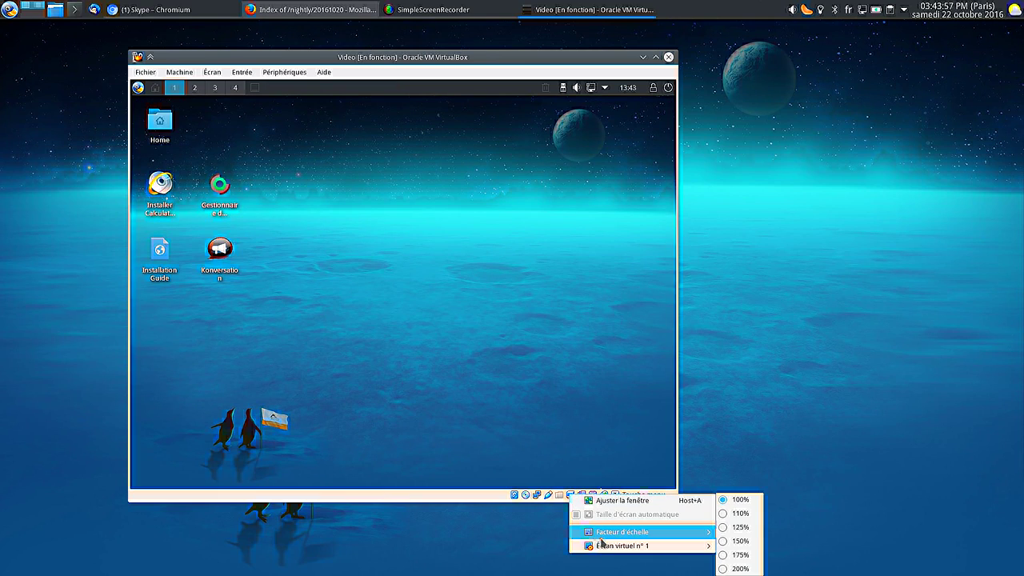
click(740, 541)
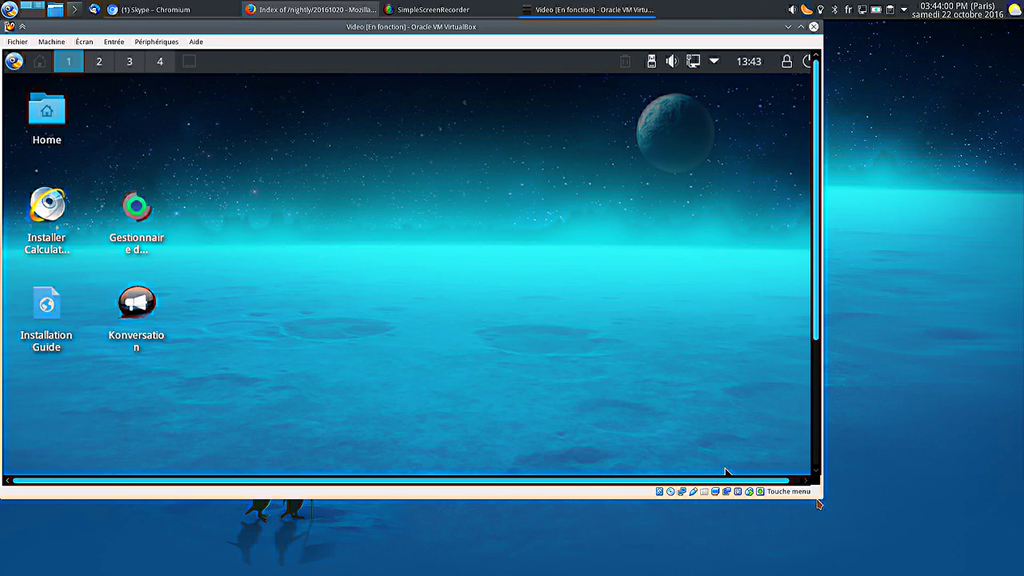
drag(301, 39, 453, 40)
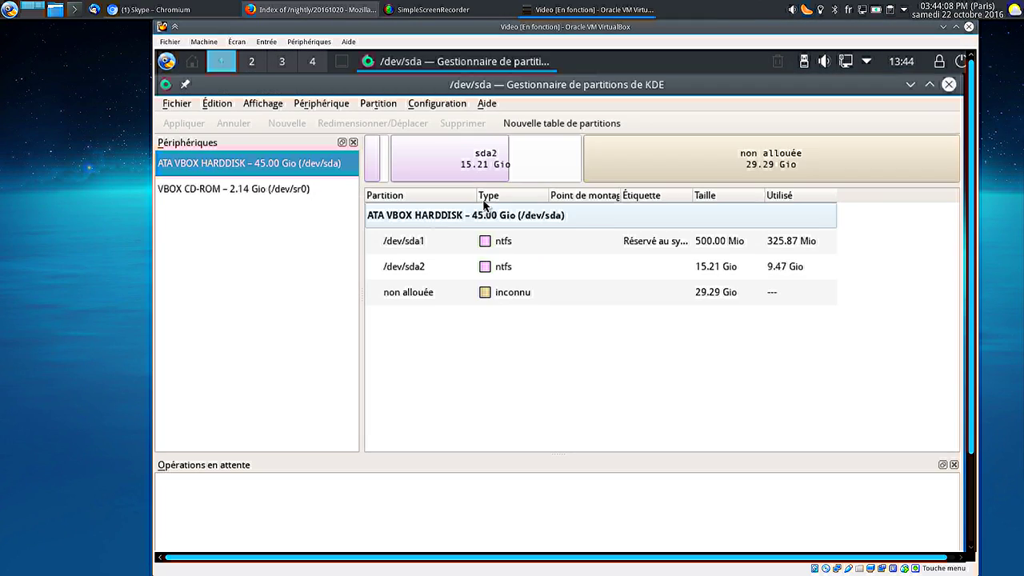
Examine the unallocated space and the Redimensionner/Déplacer options of the sda2 partition, then leave them without changes
click(694, 168)
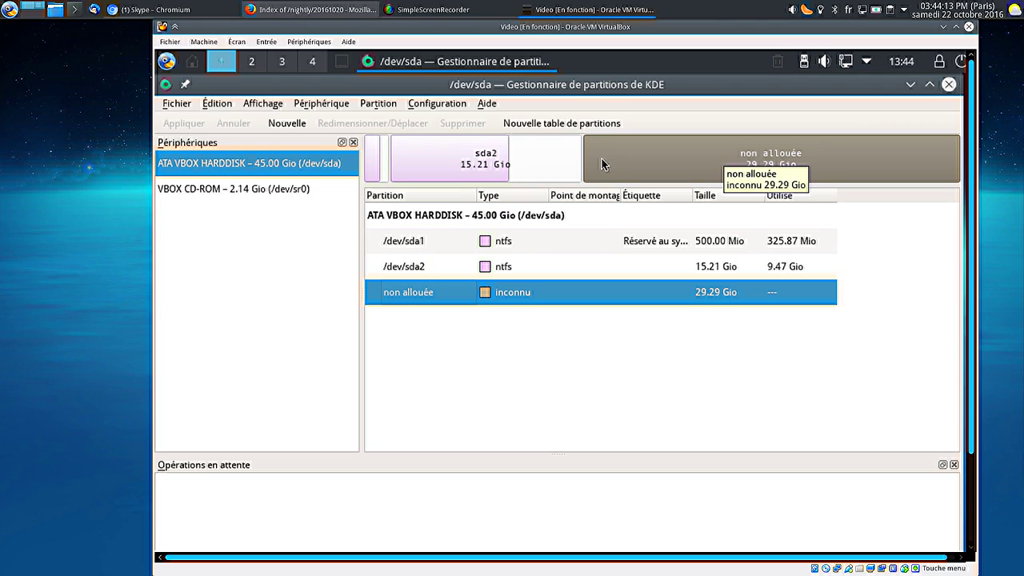
click(497, 160)
right_click(476, 154)
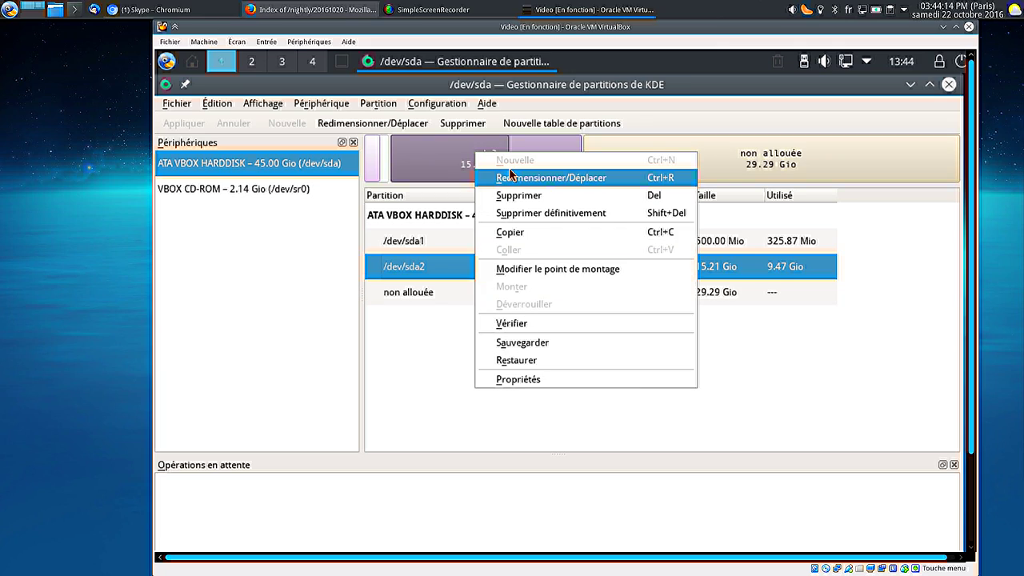
click(536, 179)
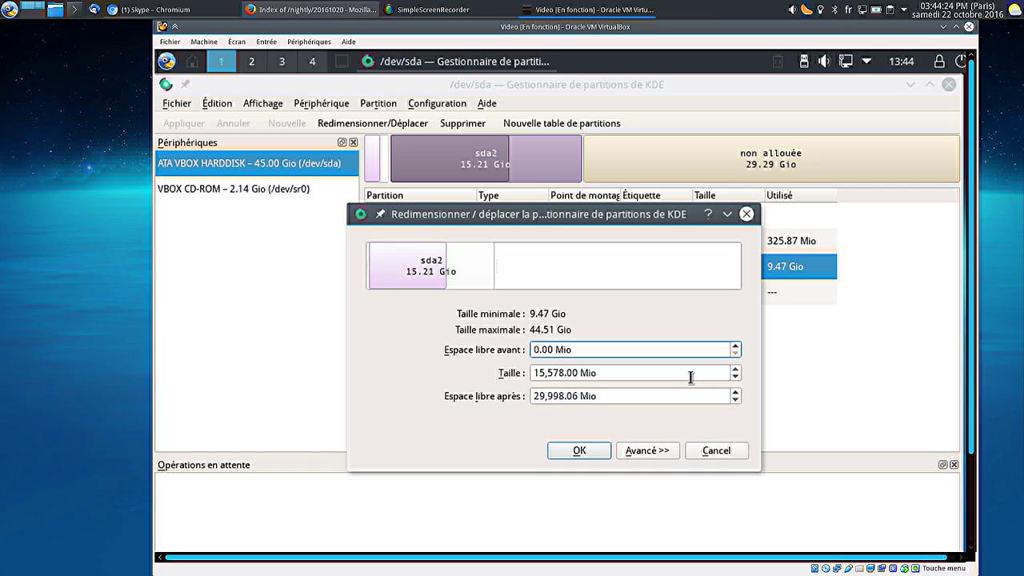
click(716, 450)
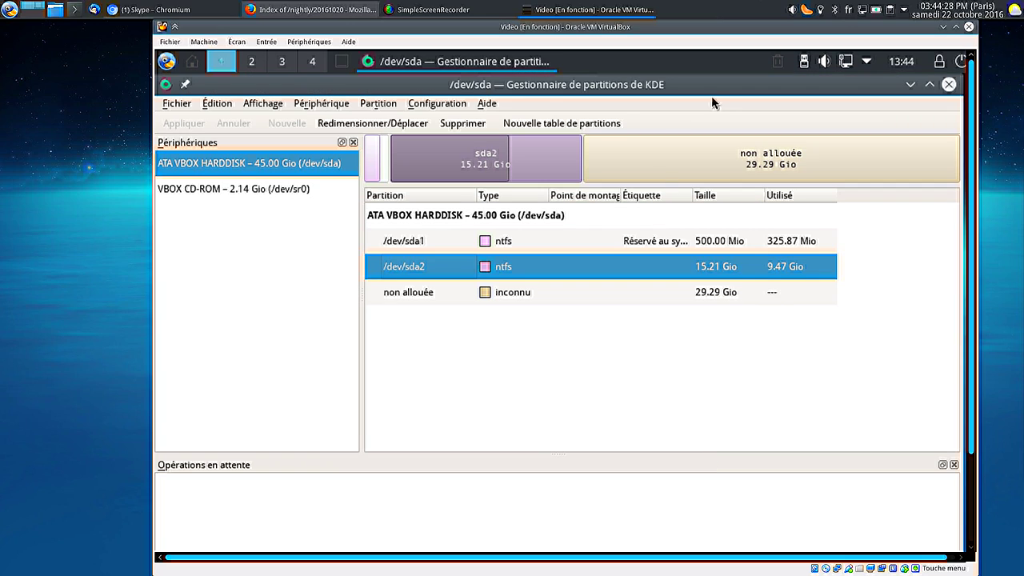
Create a primary ext4 partition labelled ROOT with a size of 20,998 Mio in the unallocated space
click(641, 164)
right_click(639, 158)
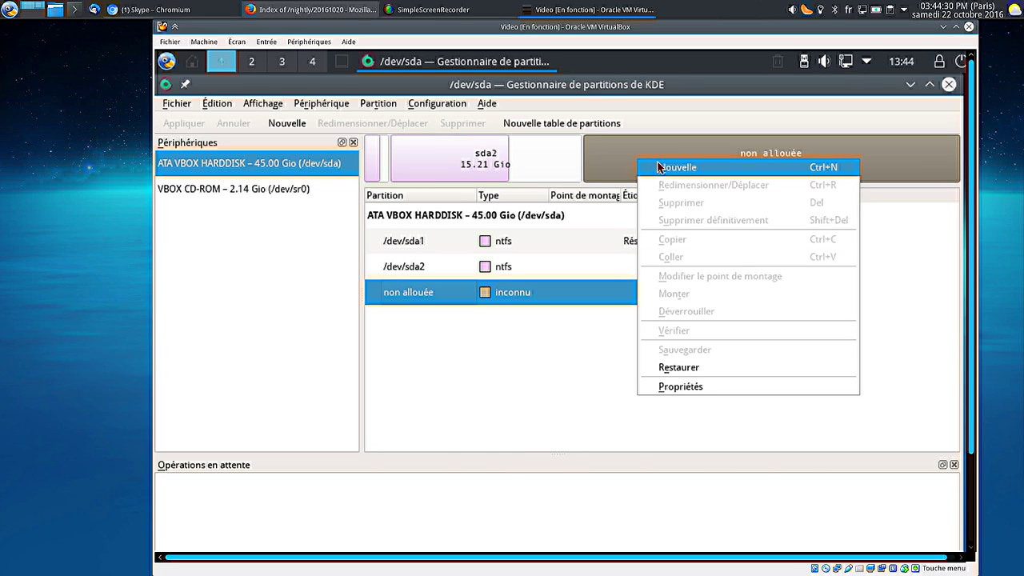
click(654, 167)
click(566, 336)
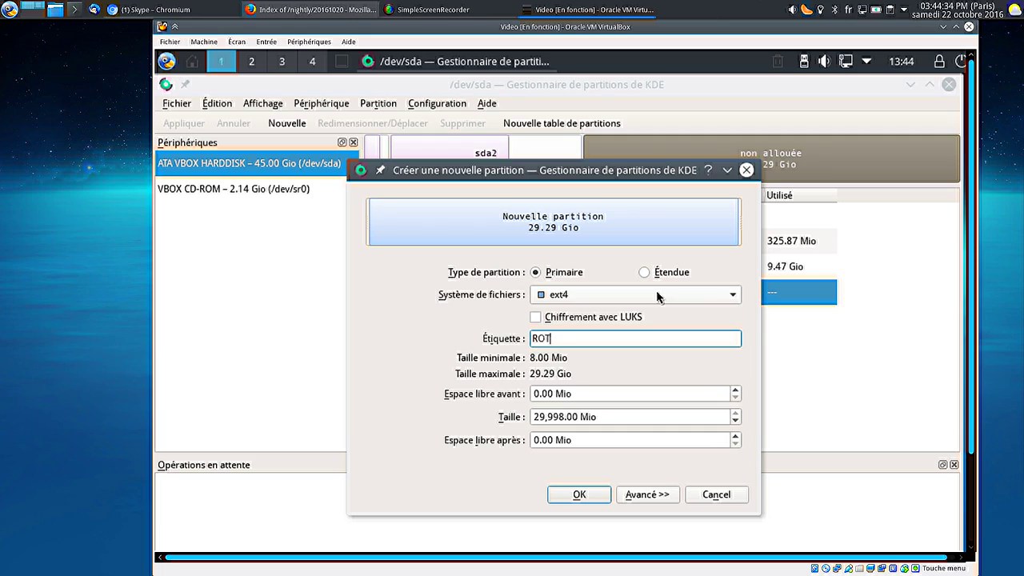
click(543, 417)
key(BackSpace)
text(0)
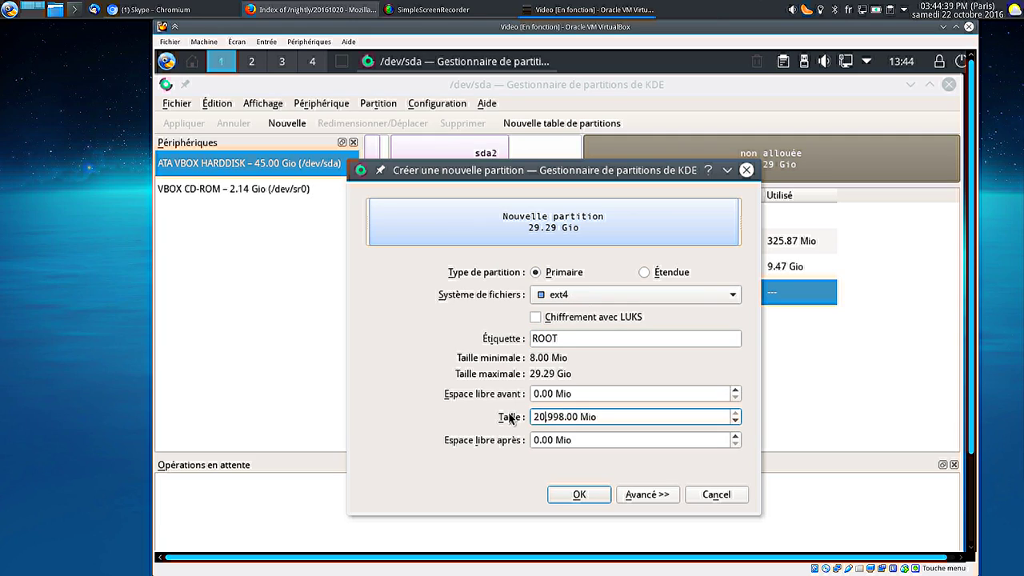
click(582, 495)
Create an extended partition of 9,000 Mio in the remaining unallocated space
right_click(883, 174)
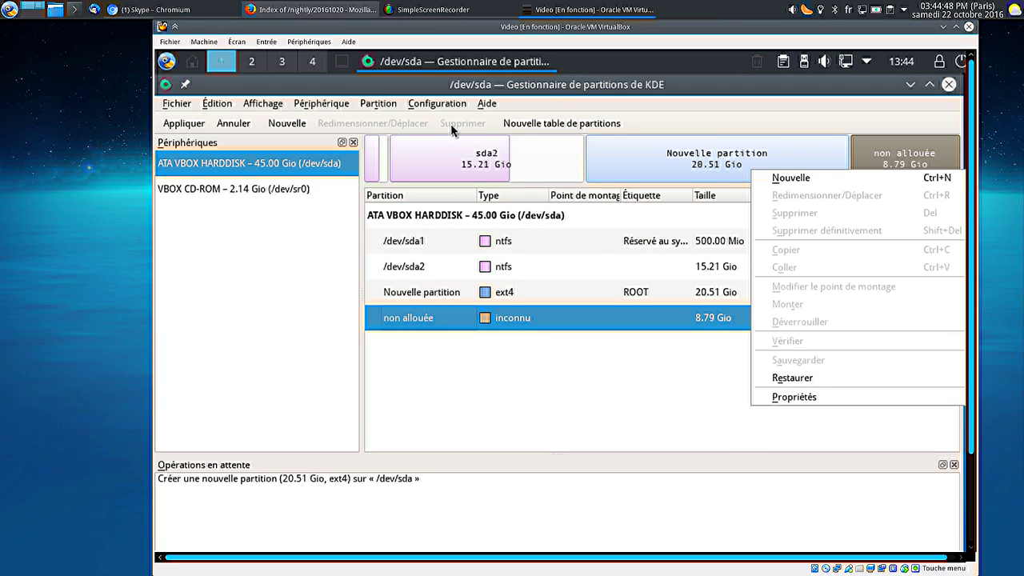
click(779, 186)
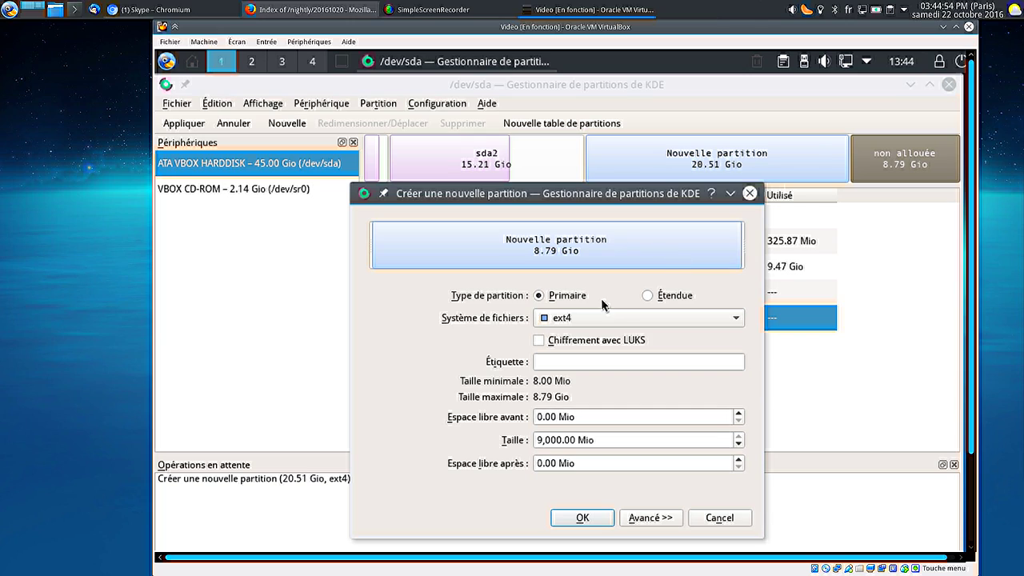
click(647, 296)
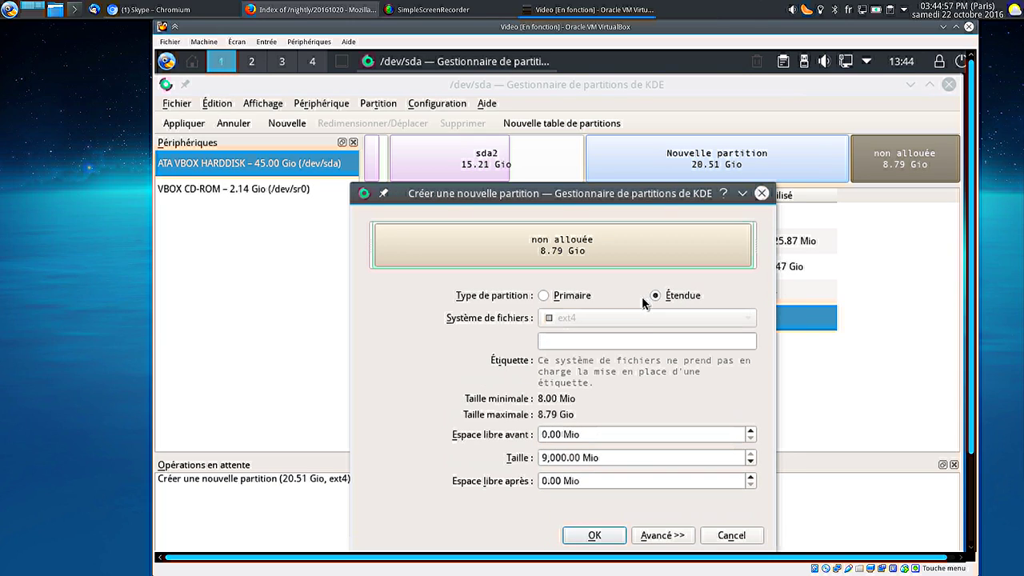
click(596, 535)
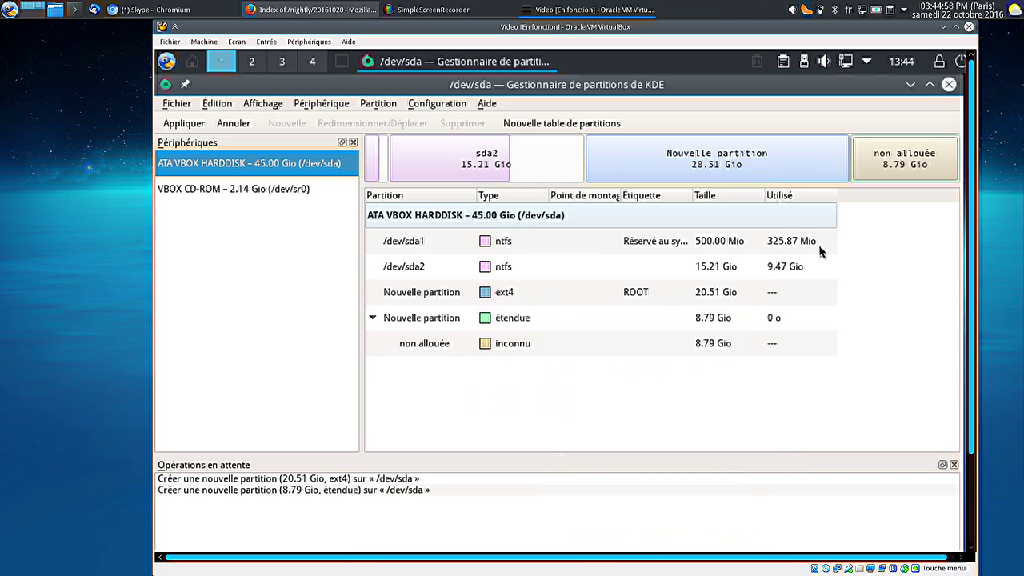
Create a logical linuxswap partition of 2,048 Mio inside the extended partition
right_click(878, 172)
click(880, 172)
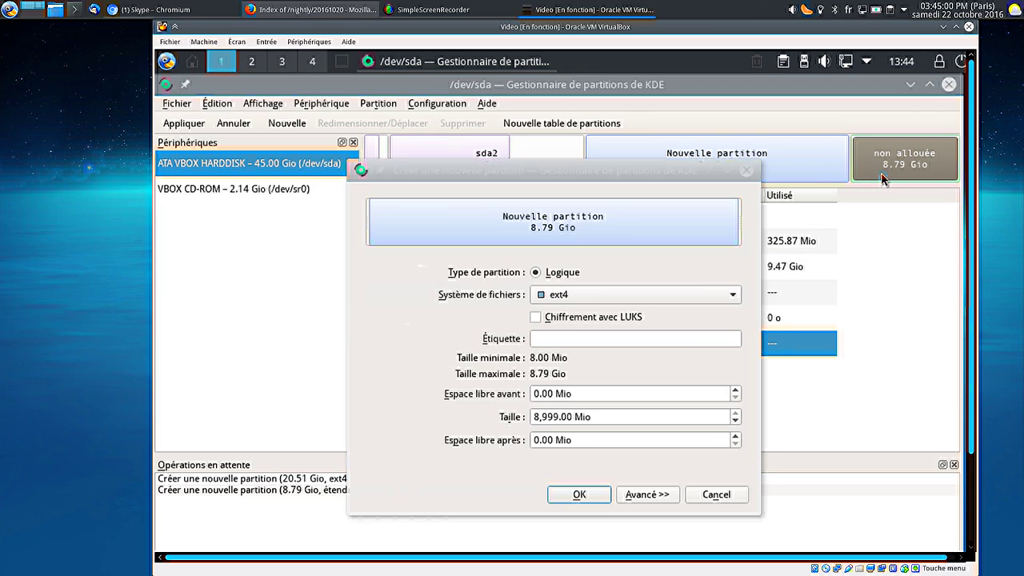
click(568, 289)
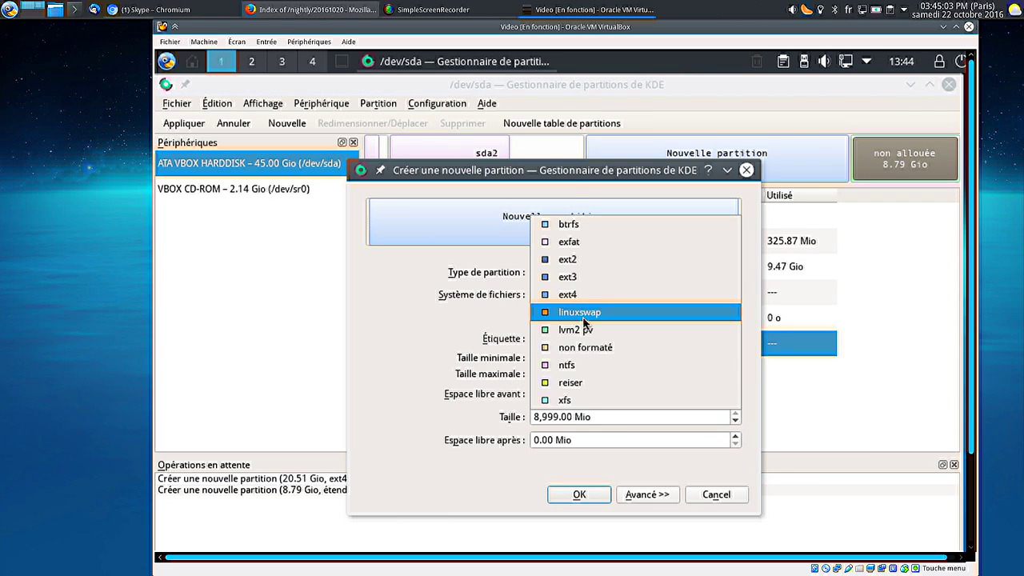
click(584, 314)
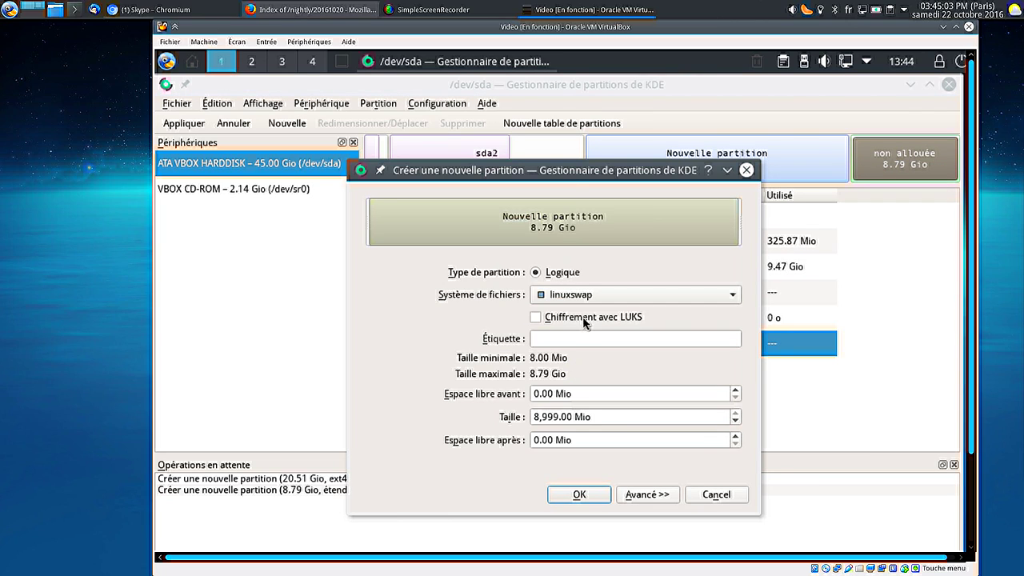
double_click(565, 420)
text(2014)
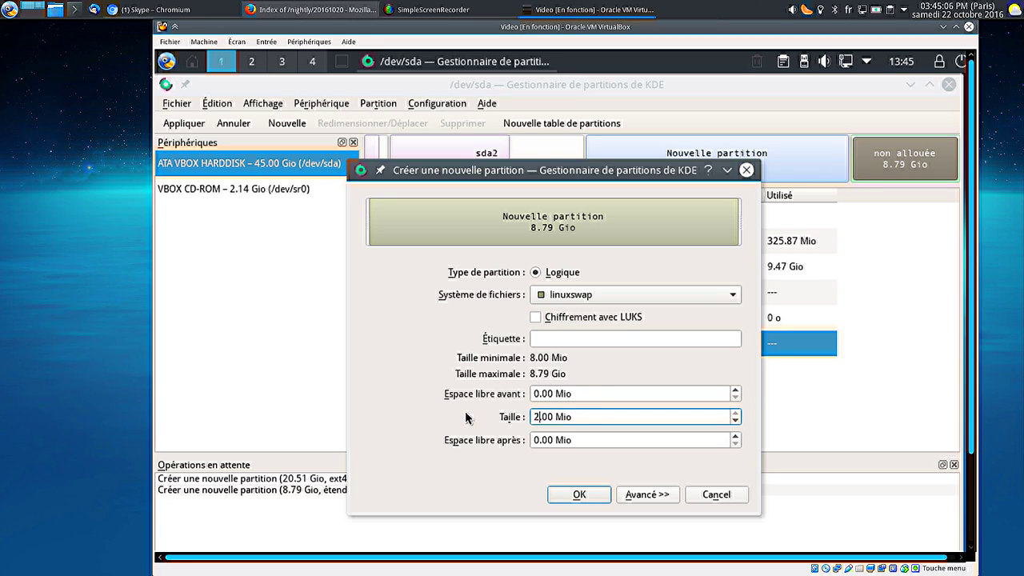
key(BackSpace)
key(BackSpace)
text(48)
click(564, 495)
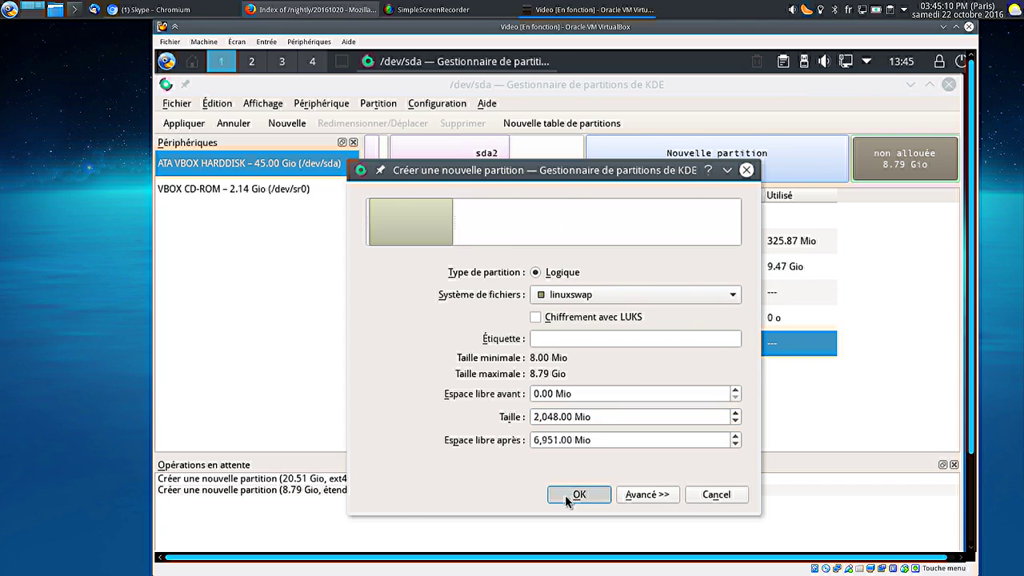
Create a logical ext4 partition of 6,950 Mio in the rest of the extended partition
click(912, 159)
right_click(912, 160)
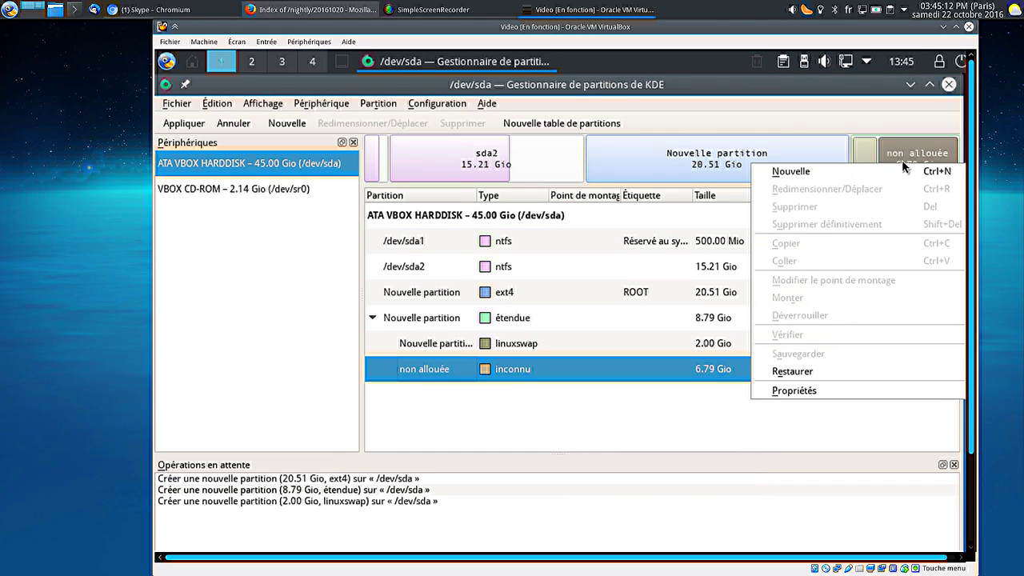
click(827, 178)
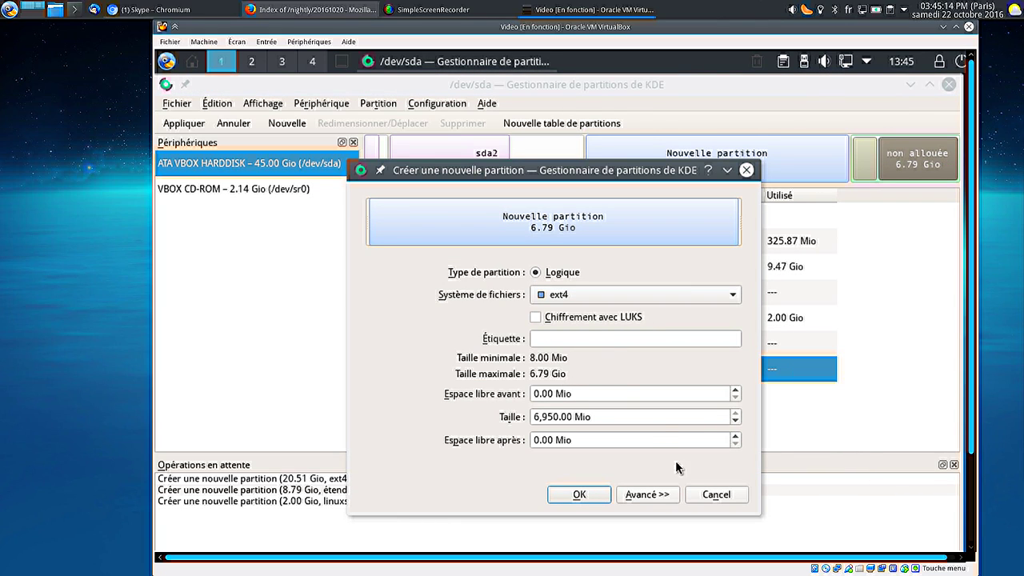
click(591, 496)
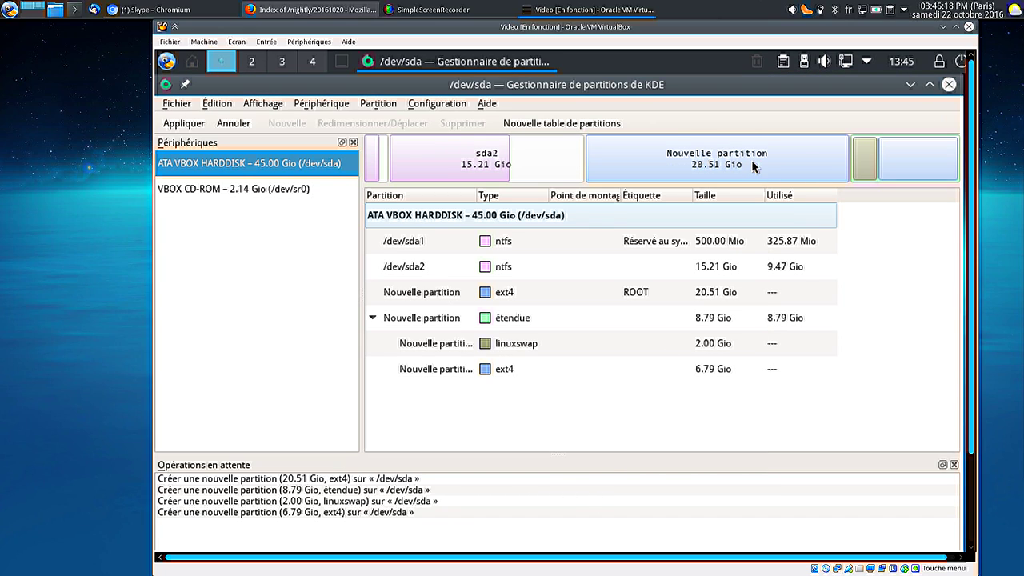
Apply the four pending partition creation operations to /dev/sda and confirm the permanent disk changes
click(192, 127)
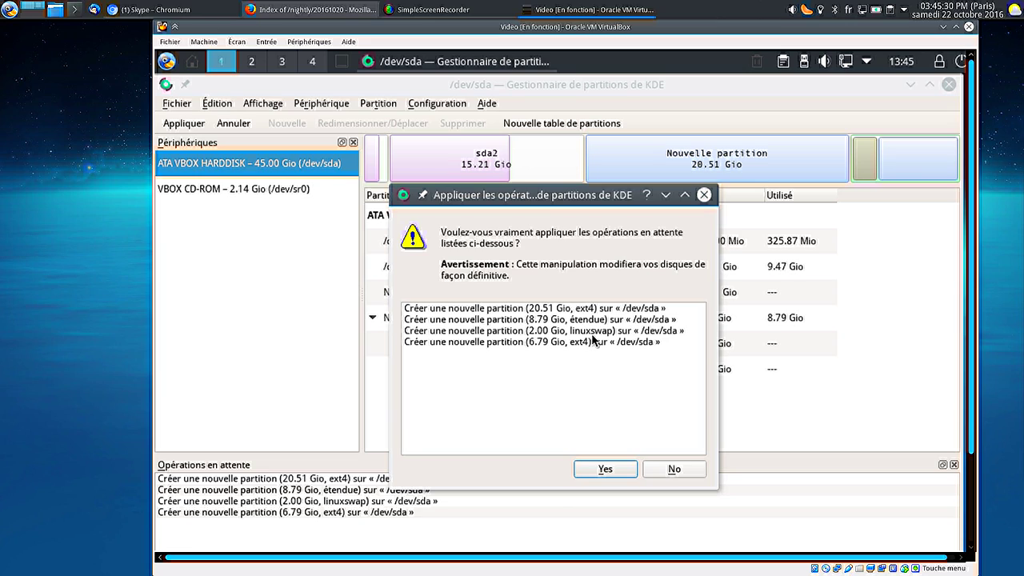
click(605, 470)
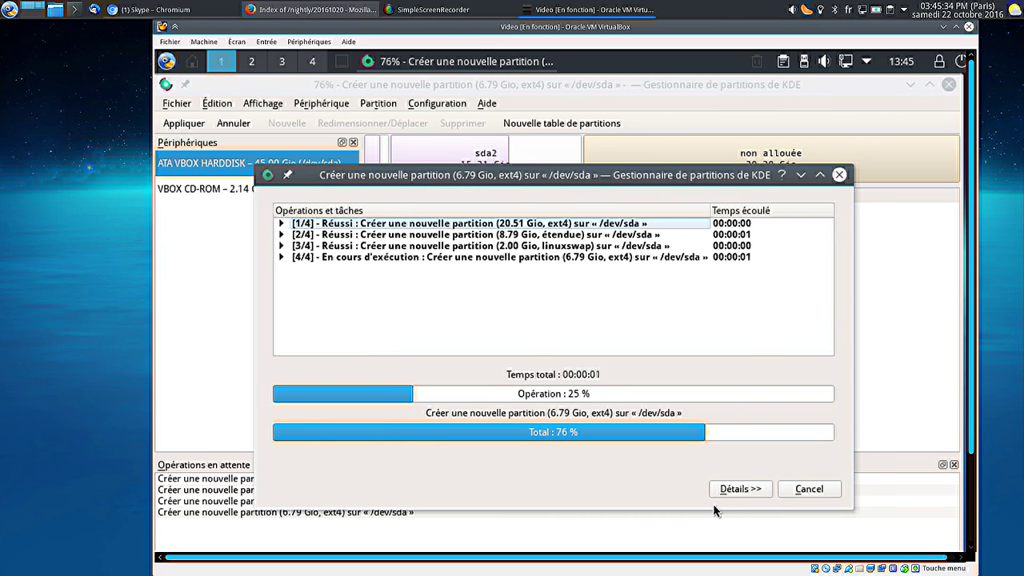
click(734, 490)
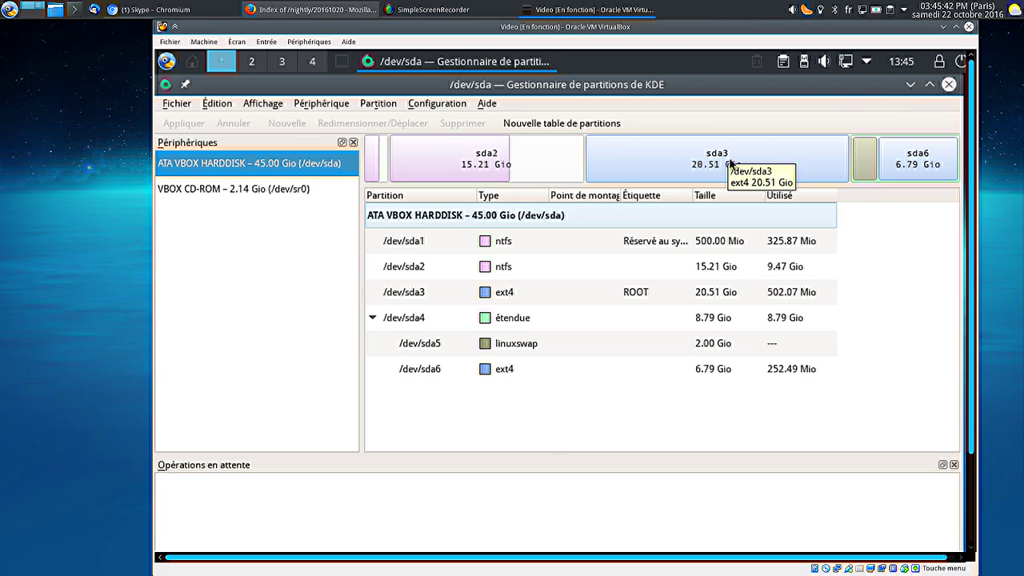
Check the new sda3, swap and sda6 partitions, and close the partition manager
click(768, 164)
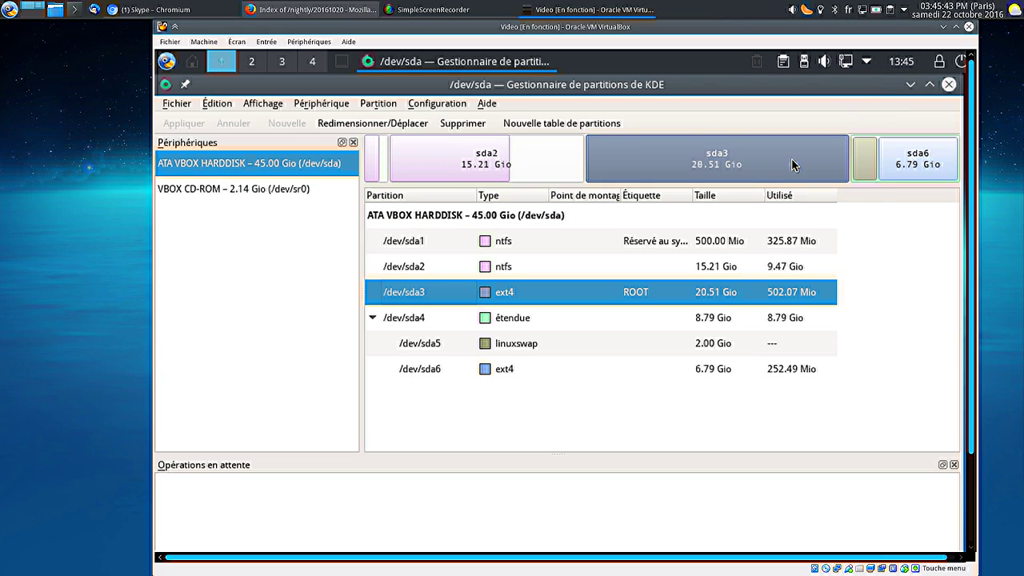
click(864, 166)
click(894, 165)
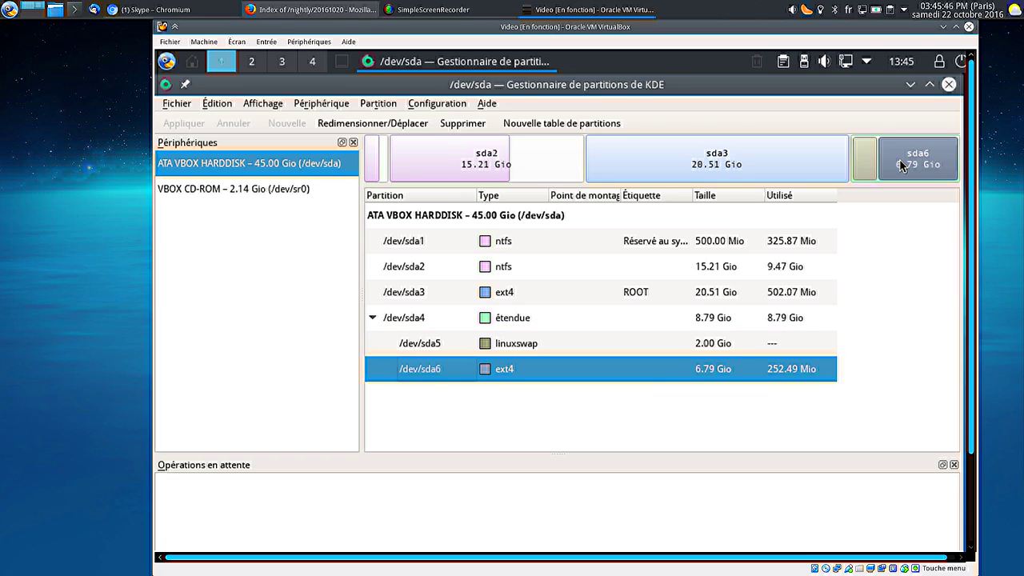
click(950, 85)
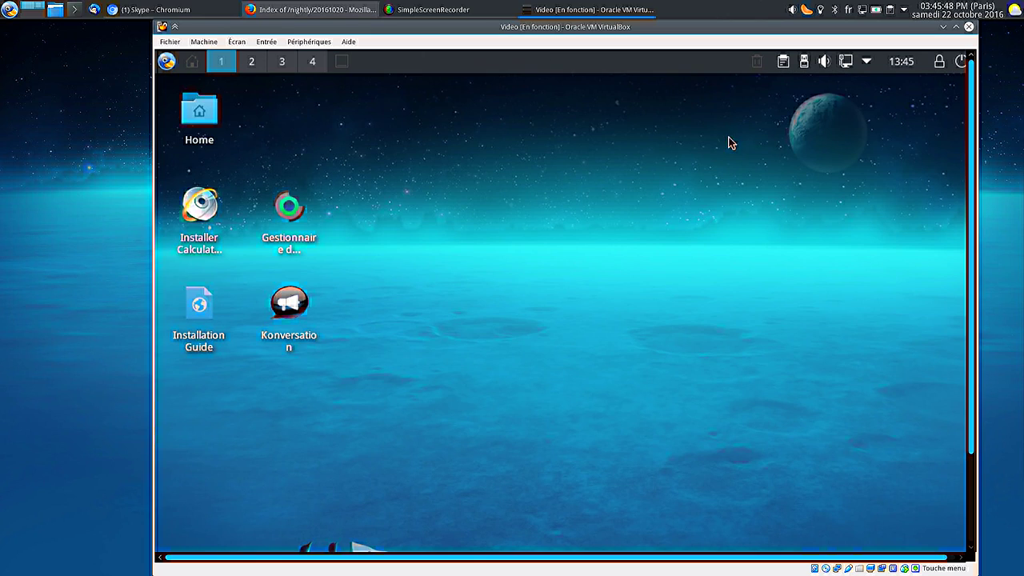
Launch the Calculate Linux installer and proceed to the mount points, keeping the French locale, KDE 20161020 image and existing partitions
click(200, 207)
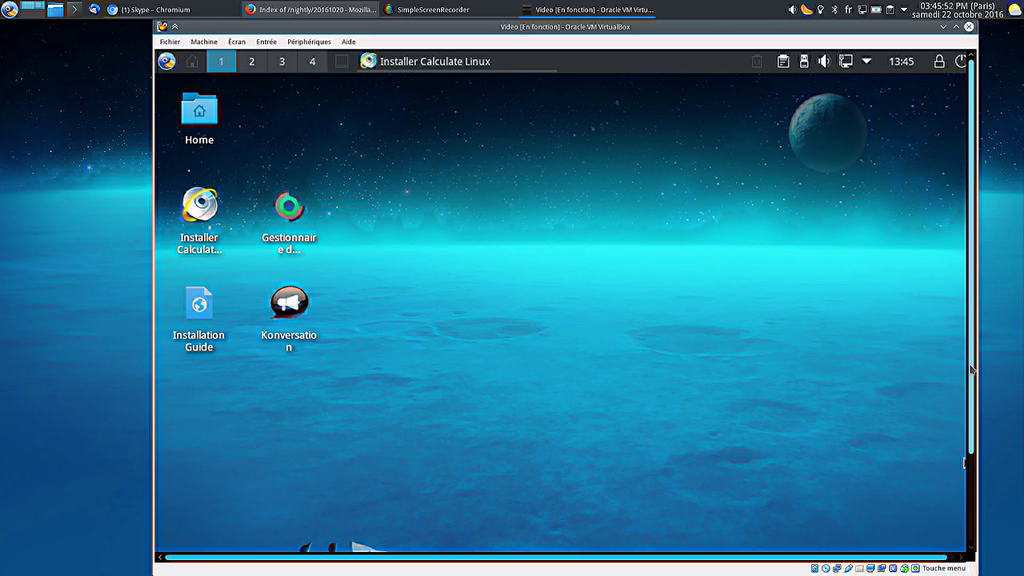
drag(970, 368, 970, 386)
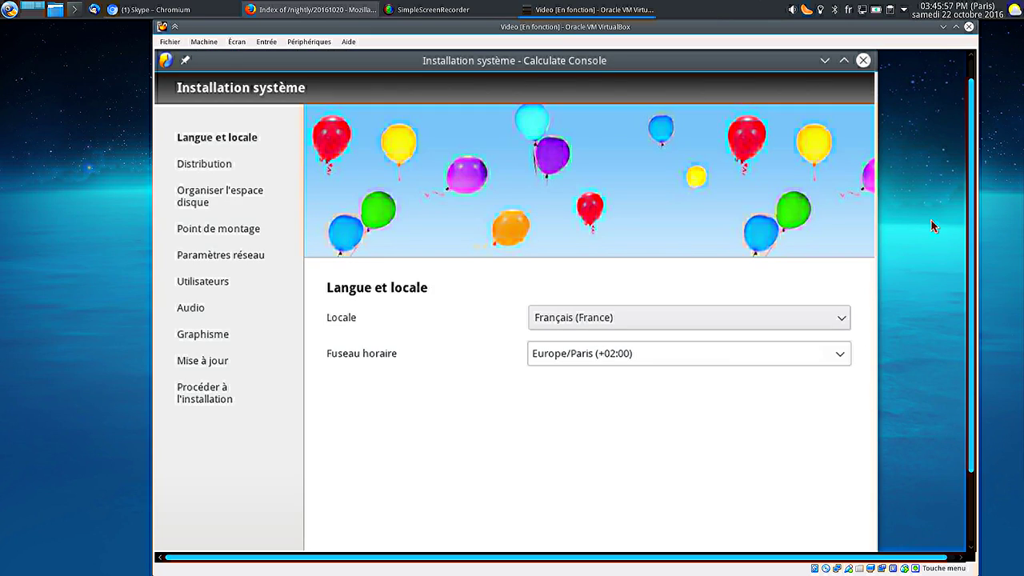
drag(969, 160, 969, 212)
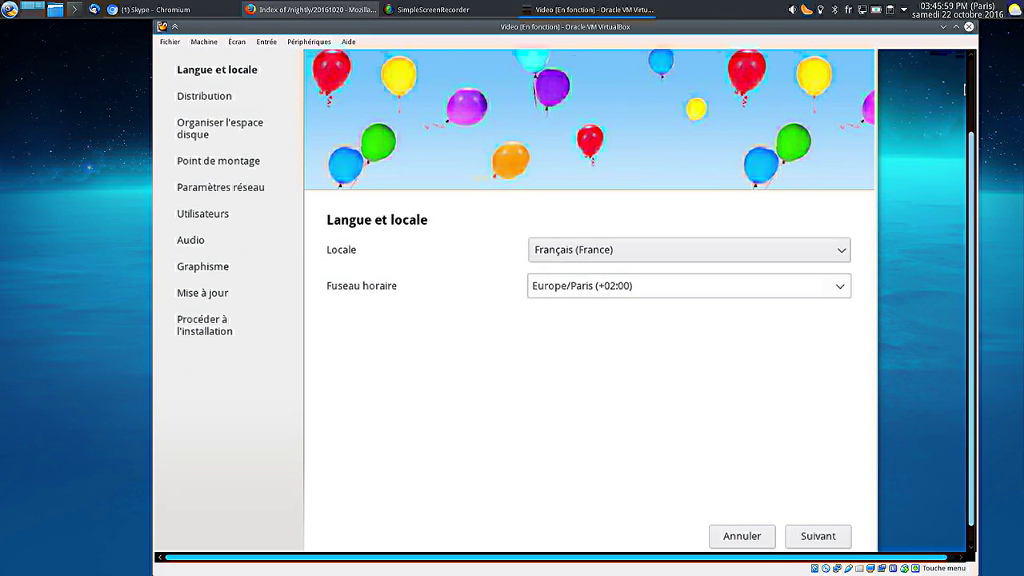
click(824, 536)
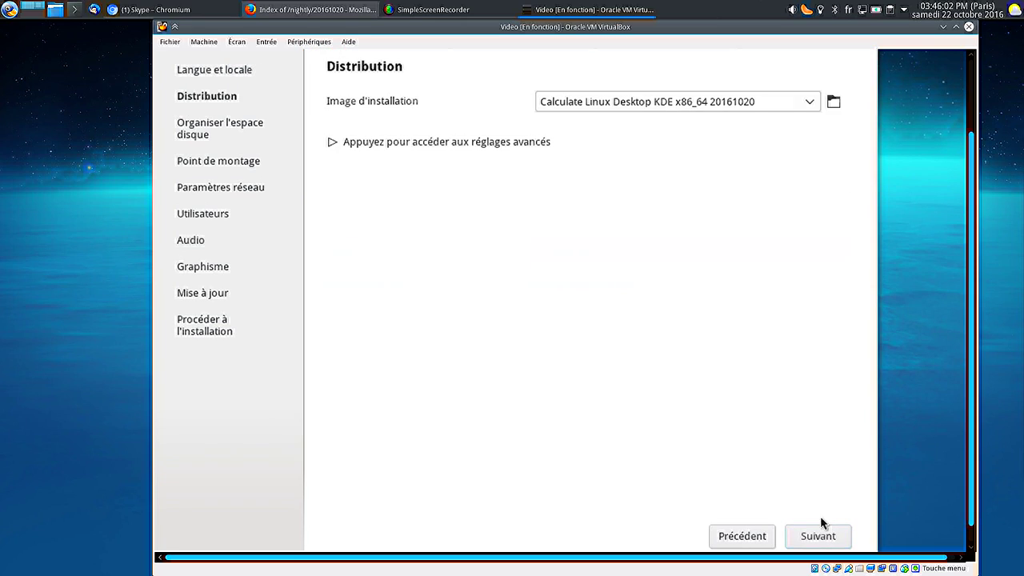
click(806, 537)
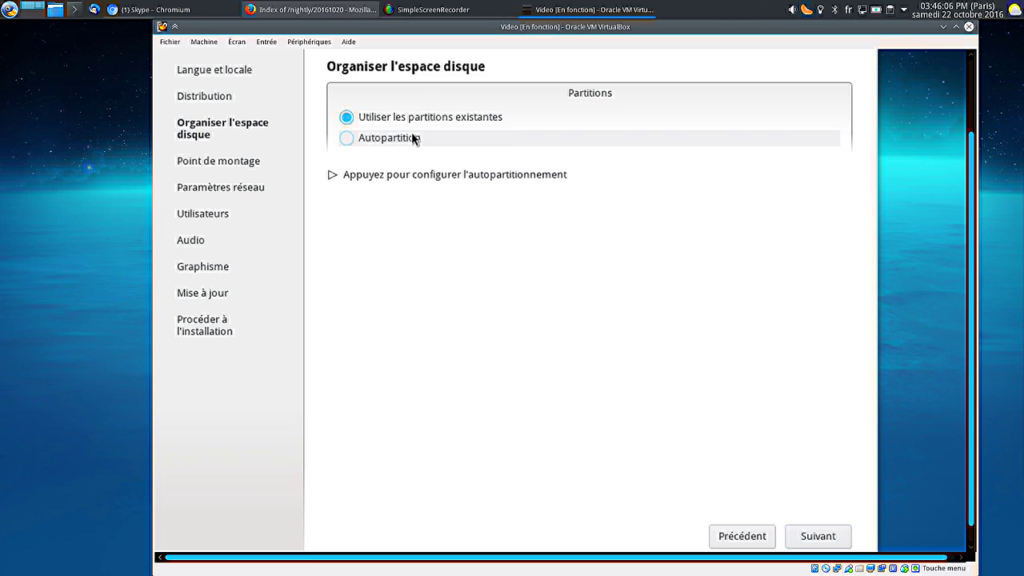
click(831, 536)
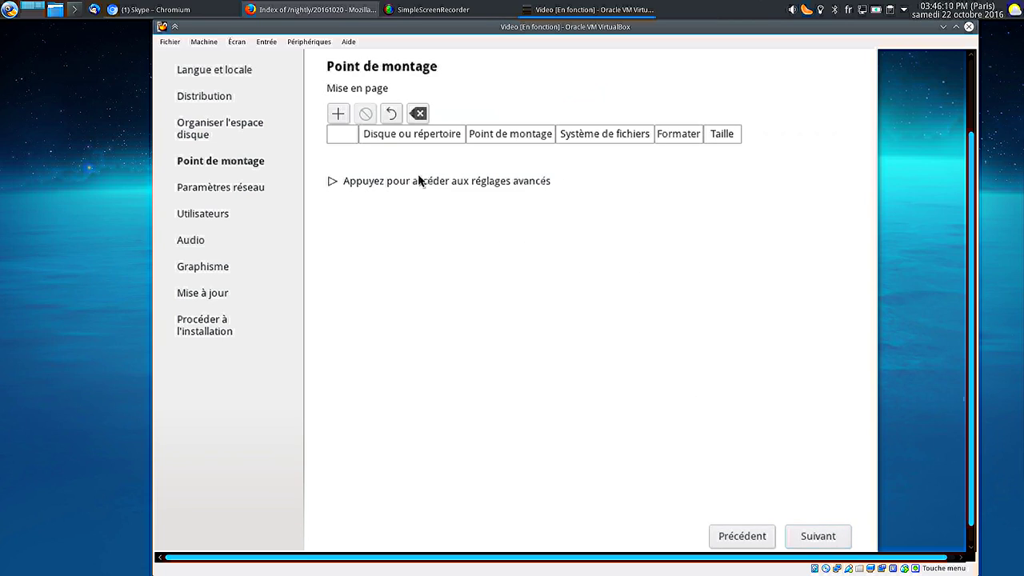
Add a mount point for /dev/sda4 at / with the ext4 file system
click(341, 113)
click(681, 232)
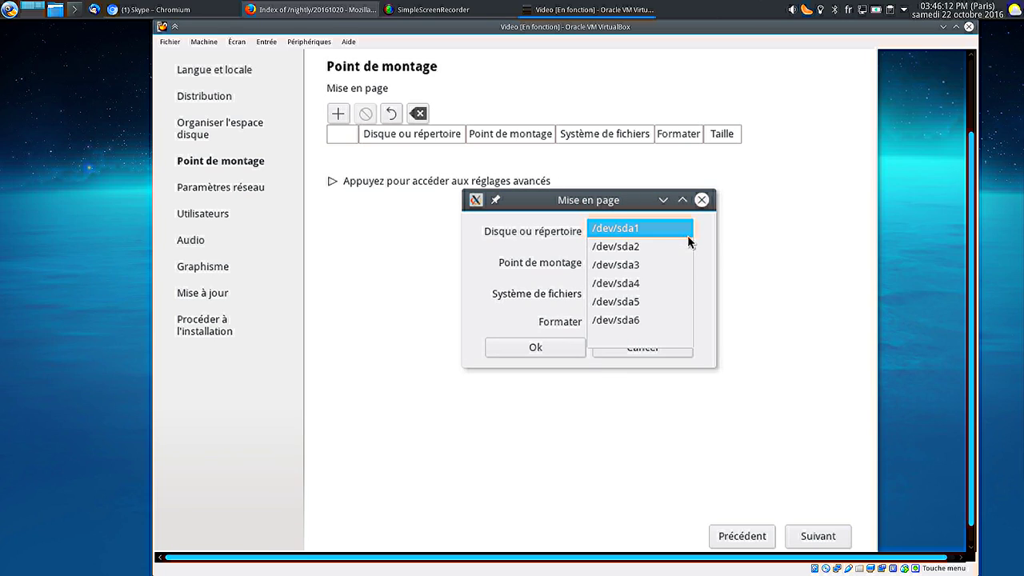
click(656, 281)
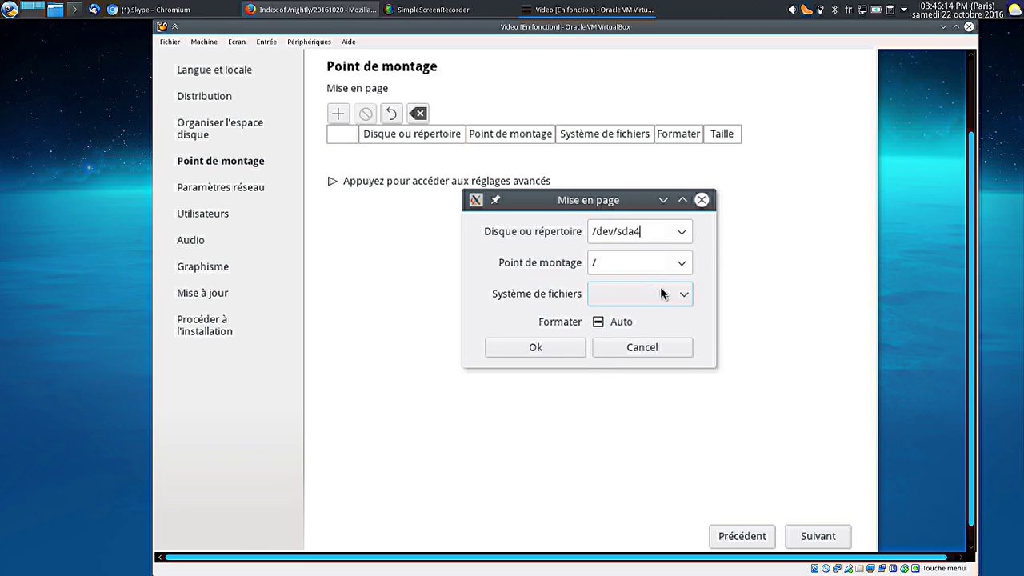
click(663, 293)
click(631, 349)
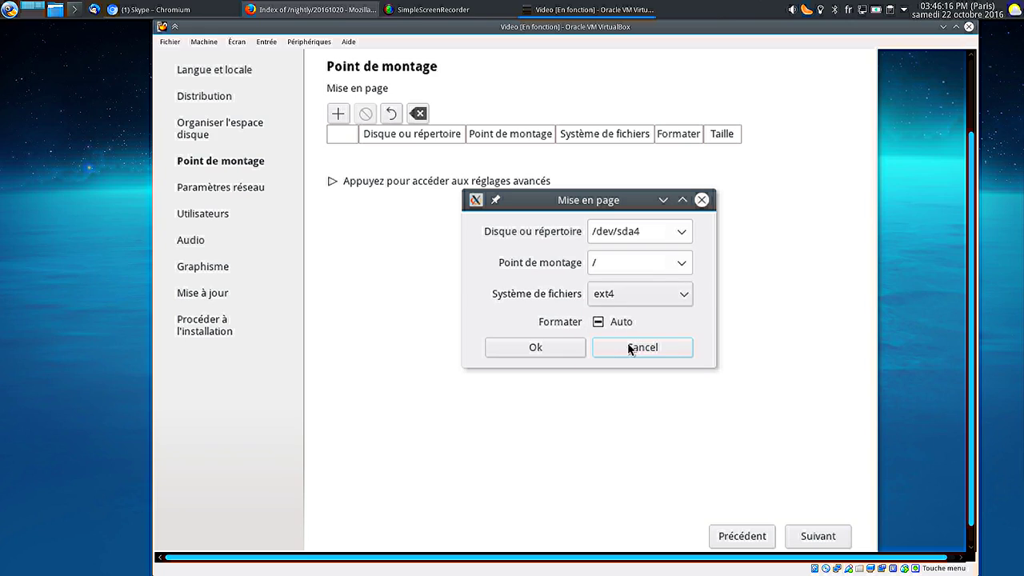
click(570, 349)
Add /dev/sda5 to the layout with swap as both its mount point and file system
click(337, 115)
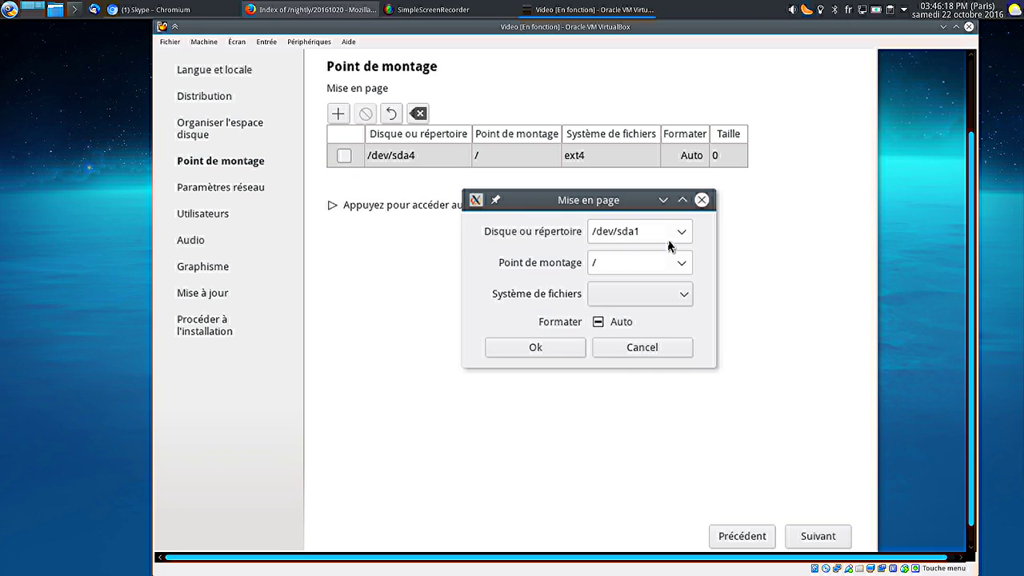
click(681, 232)
click(639, 303)
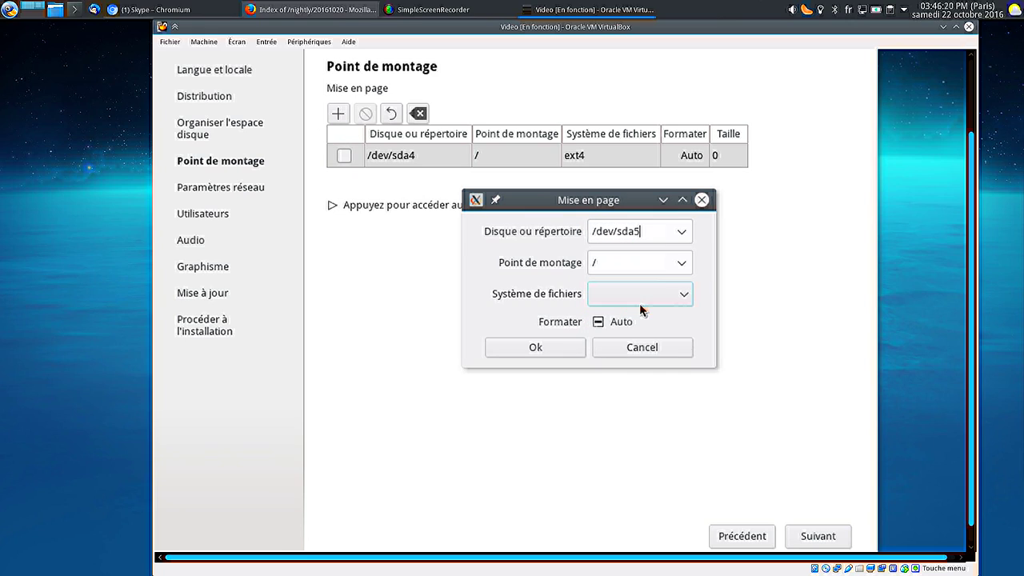
click(674, 265)
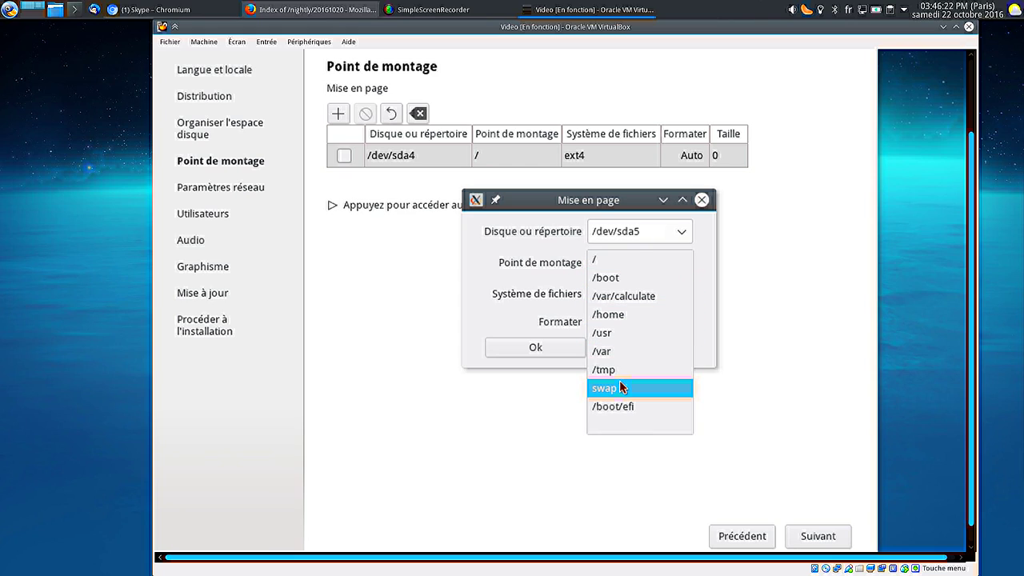
click(622, 387)
click(635, 301)
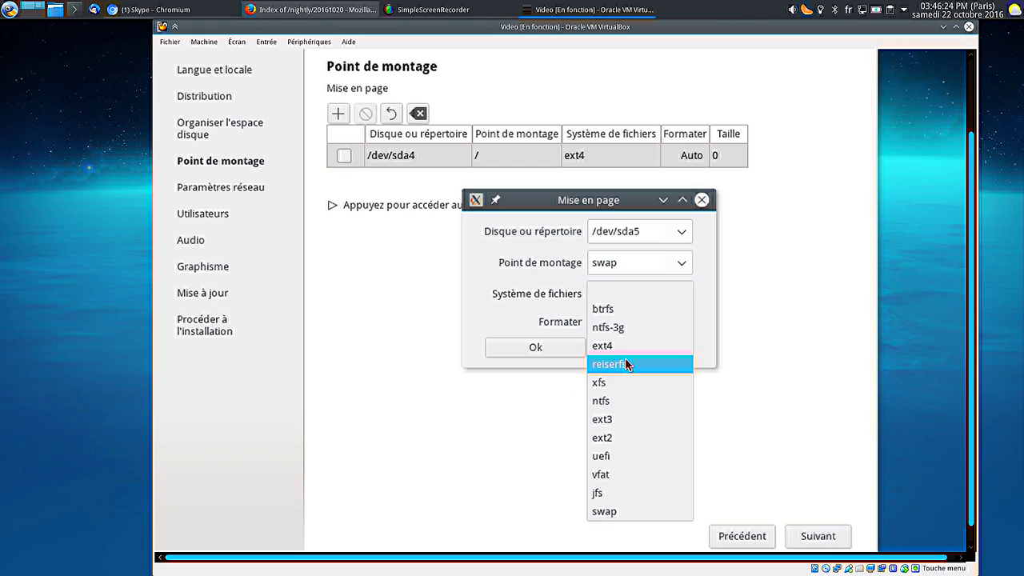
click(614, 511)
click(554, 350)
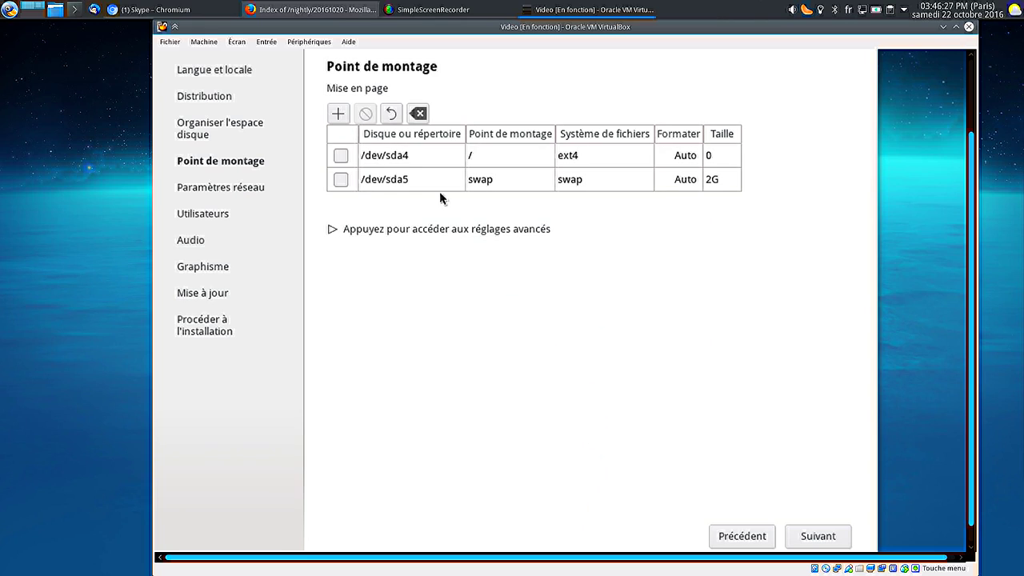
Add a mount point for /dev/sda6 at /home with the ext4 file system
click(338, 114)
click(682, 235)
click(632, 342)
click(670, 264)
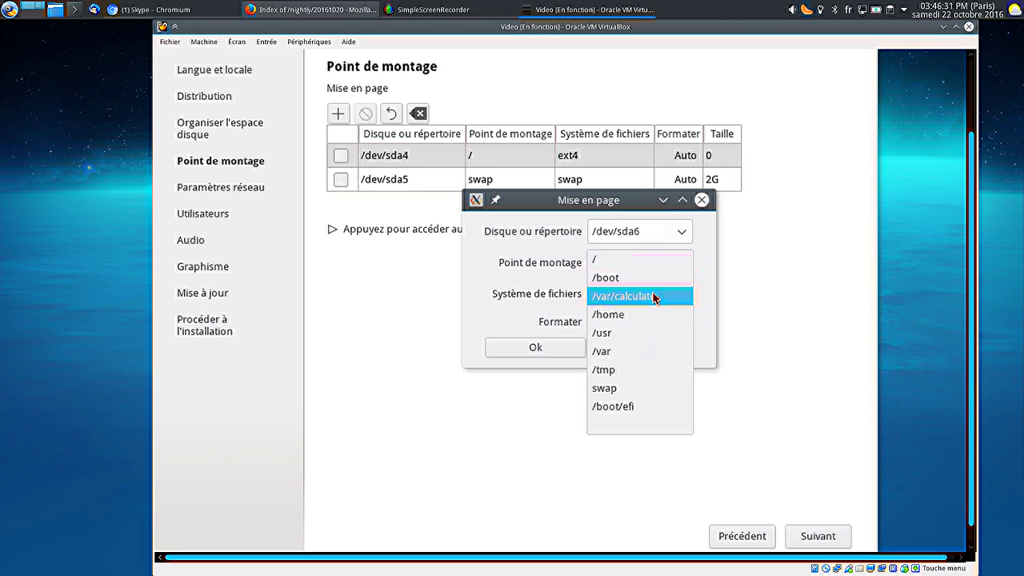
click(649, 312)
click(622, 297)
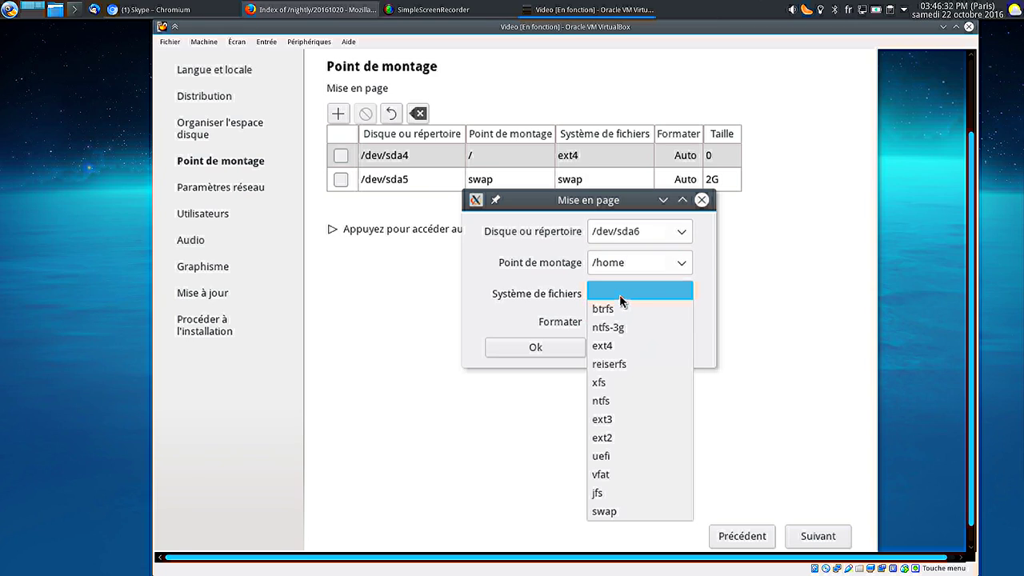
click(604, 345)
click(538, 348)
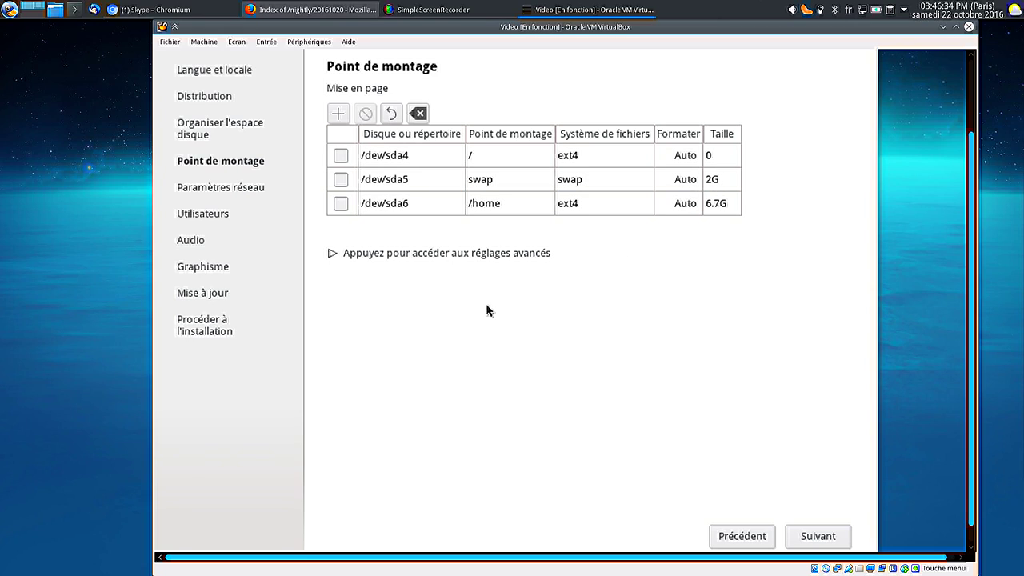
Try to select /dev/sda as the boot disk in the advanced settings and proceed to the network settings
click(377, 254)
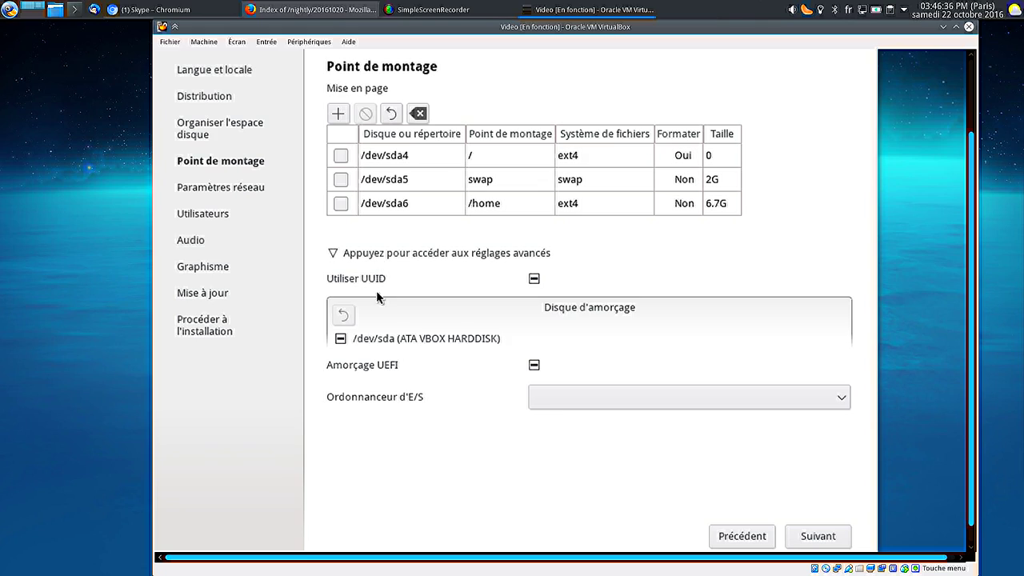
click(341, 342)
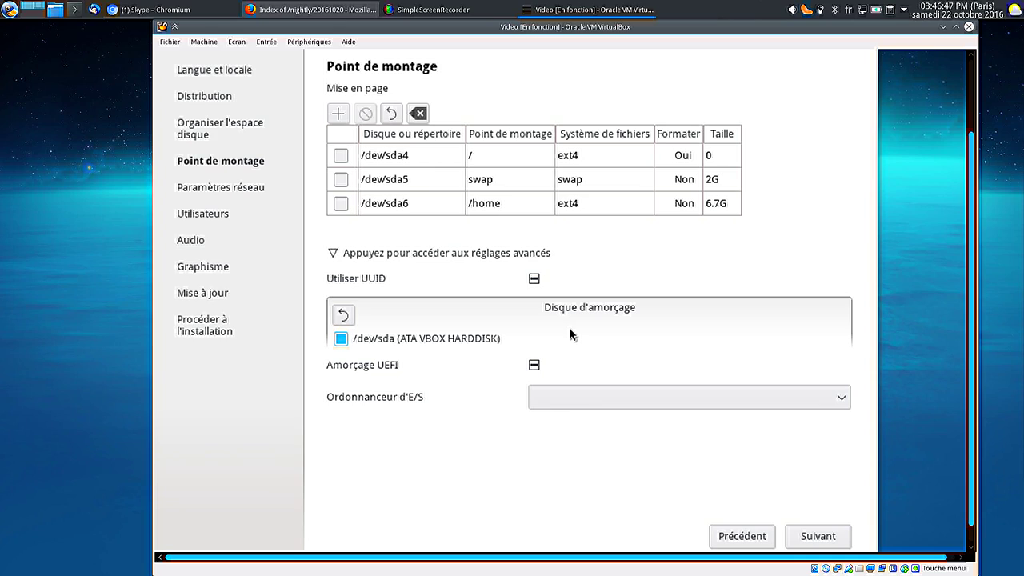
click(535, 367)
click(345, 323)
click(534, 365)
click(340, 339)
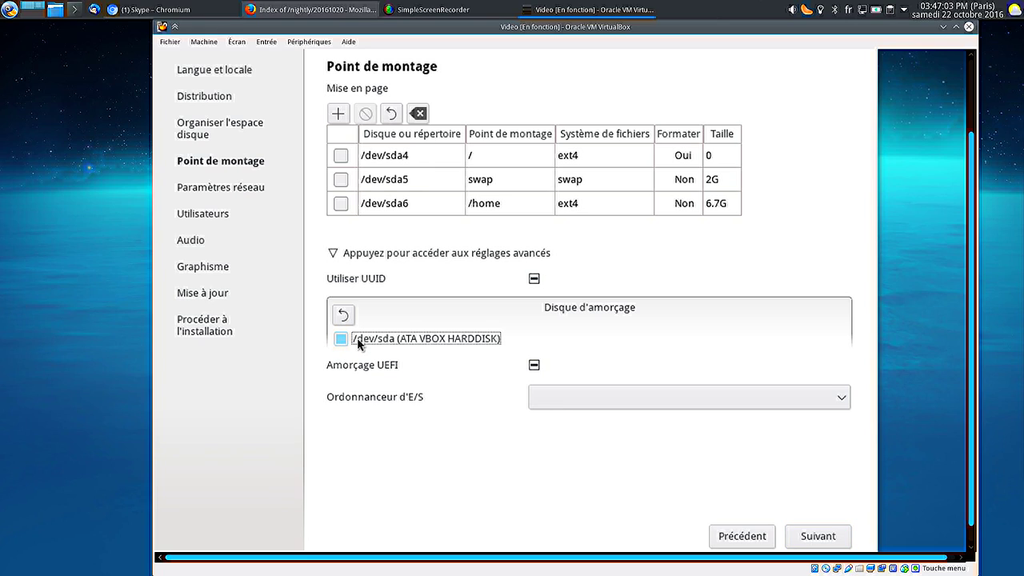
click(831, 539)
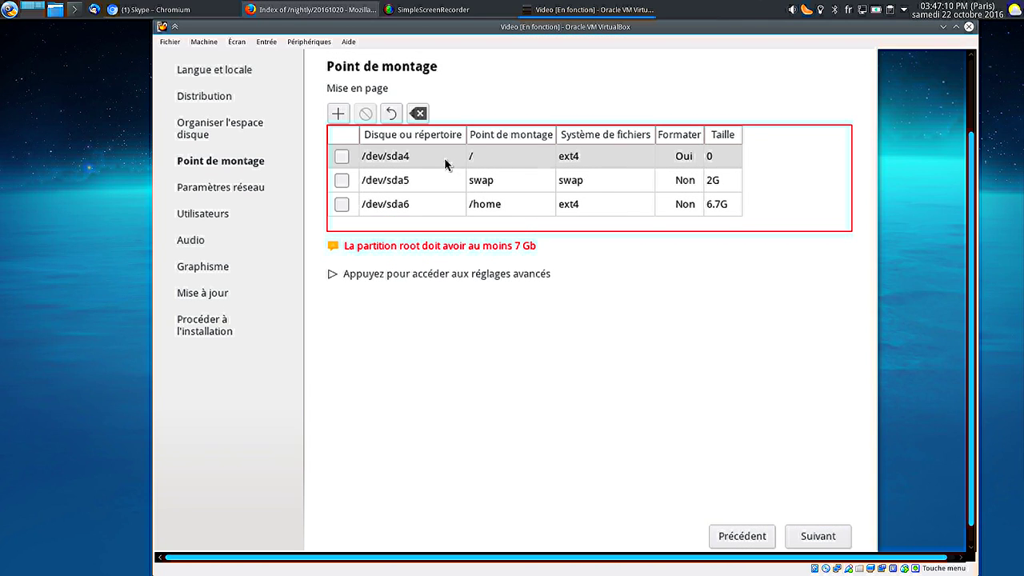
Change the device of the root (/) mount point to /dev/sda3
double_click(421, 157)
click(670, 234)
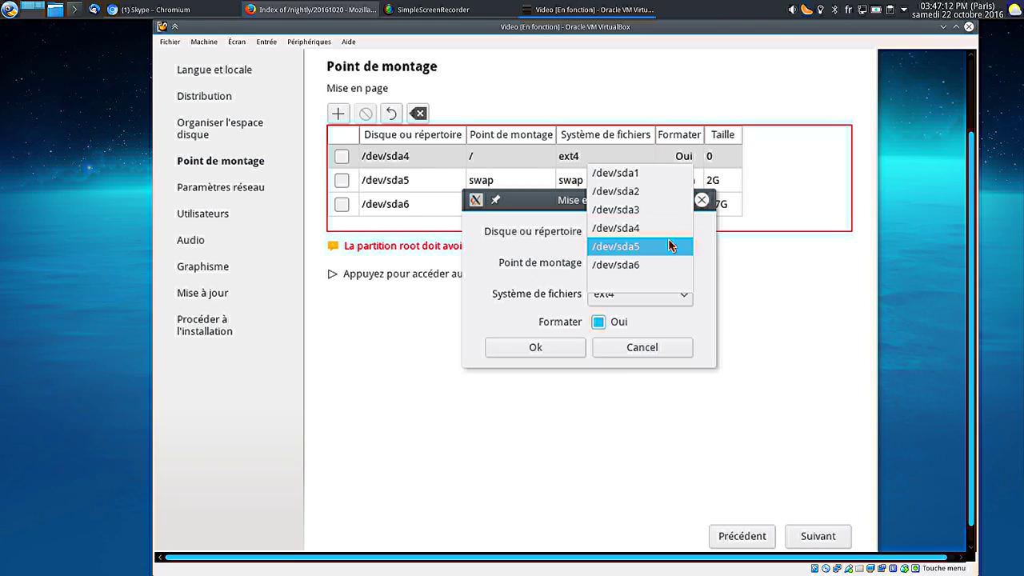
click(644, 211)
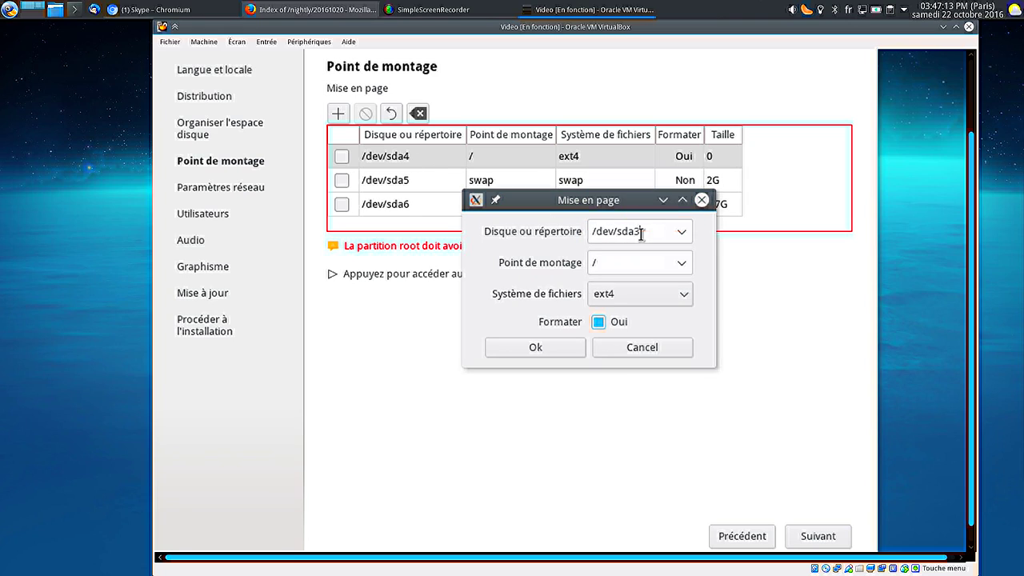
click(545, 347)
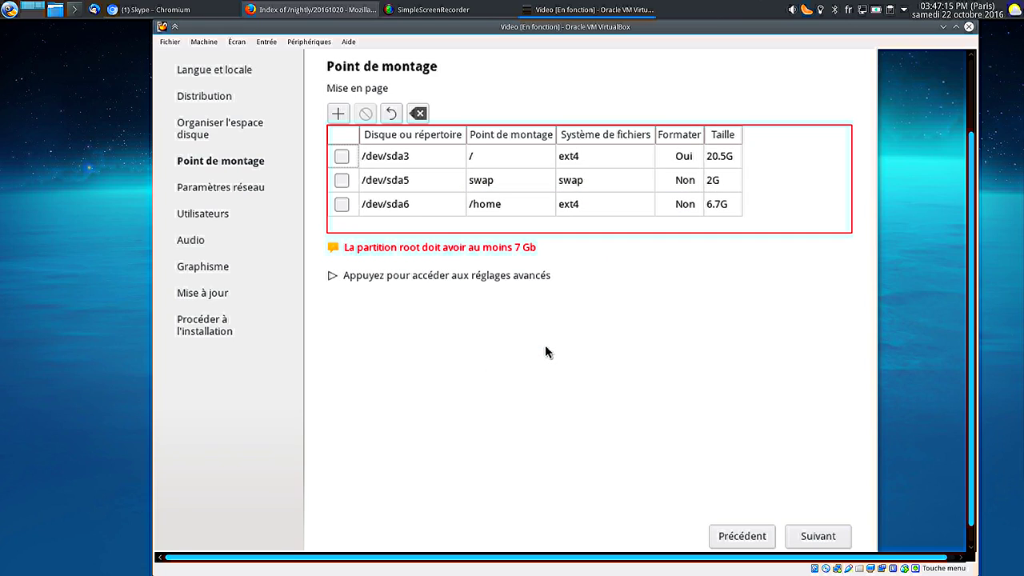
Select /dev/sda as the boot disk in the advanced settings and proceed to the network settings
click(400, 275)
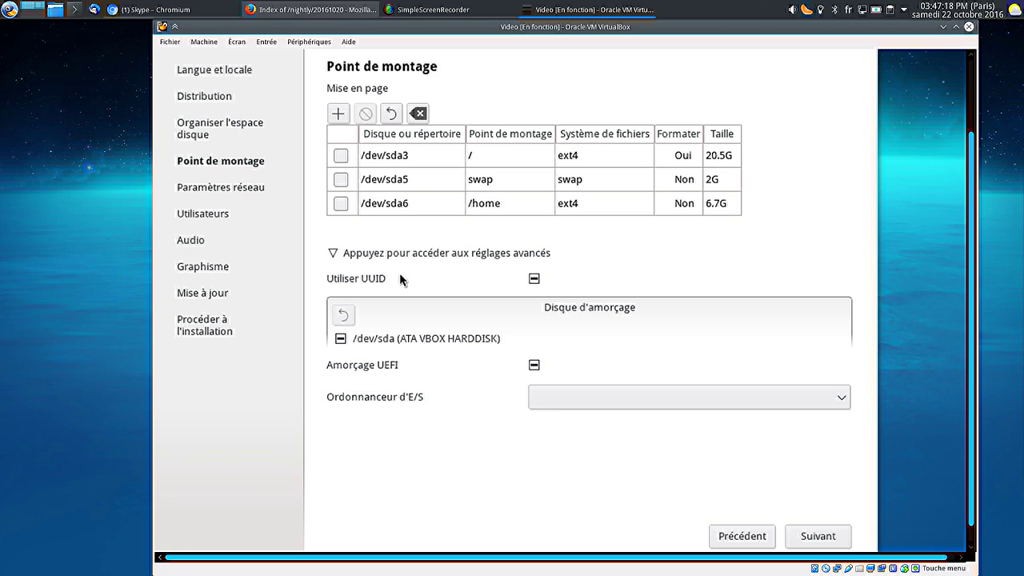
click(340, 338)
click(818, 536)
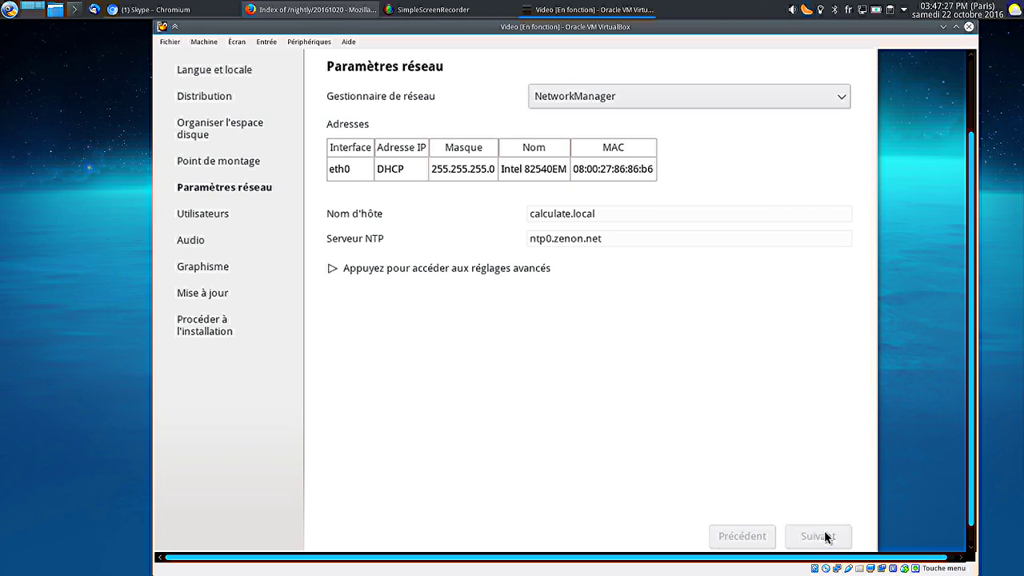
Accept the network settings and set the root password on the users page, entering it again for confirmation
click(827, 537)
click(579, 90)
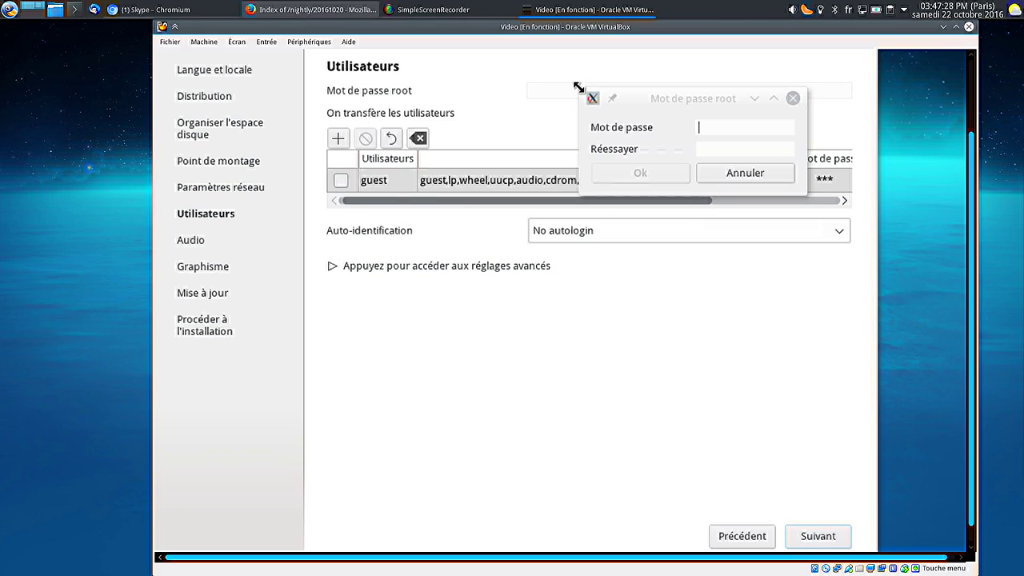
text(********)
key(Tab)
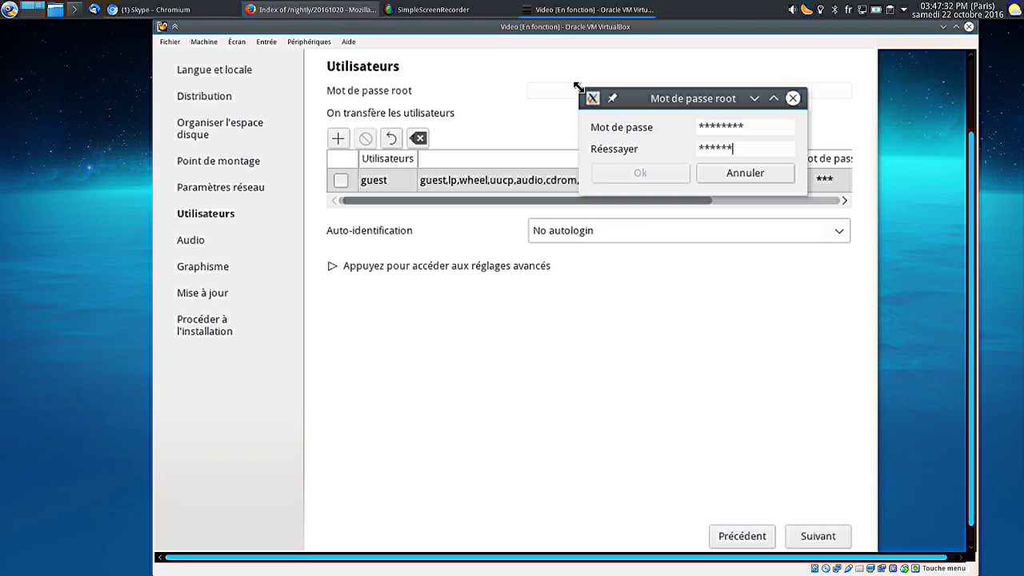
key(ctrl+a)
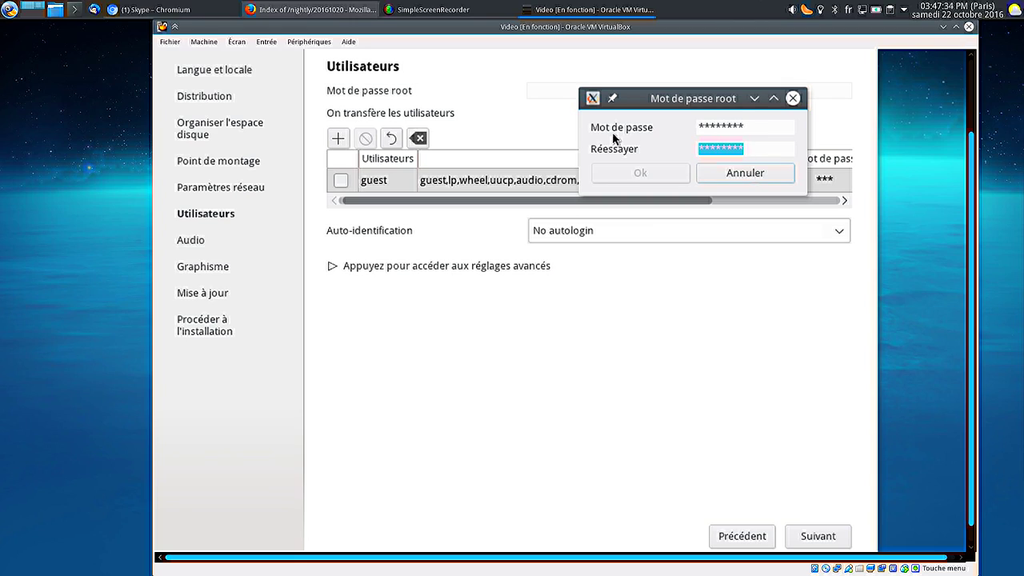
text(********)
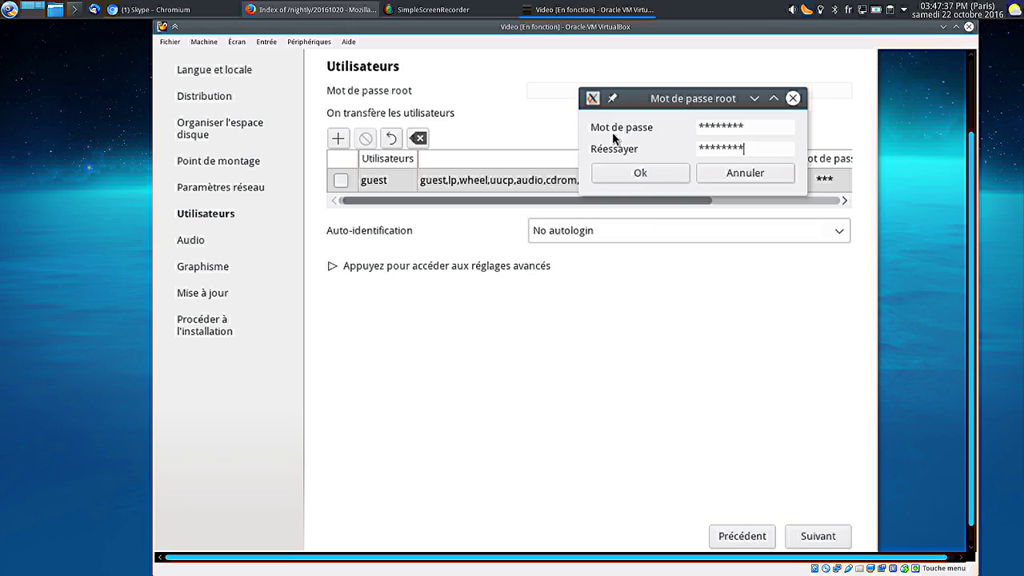
click(643, 175)
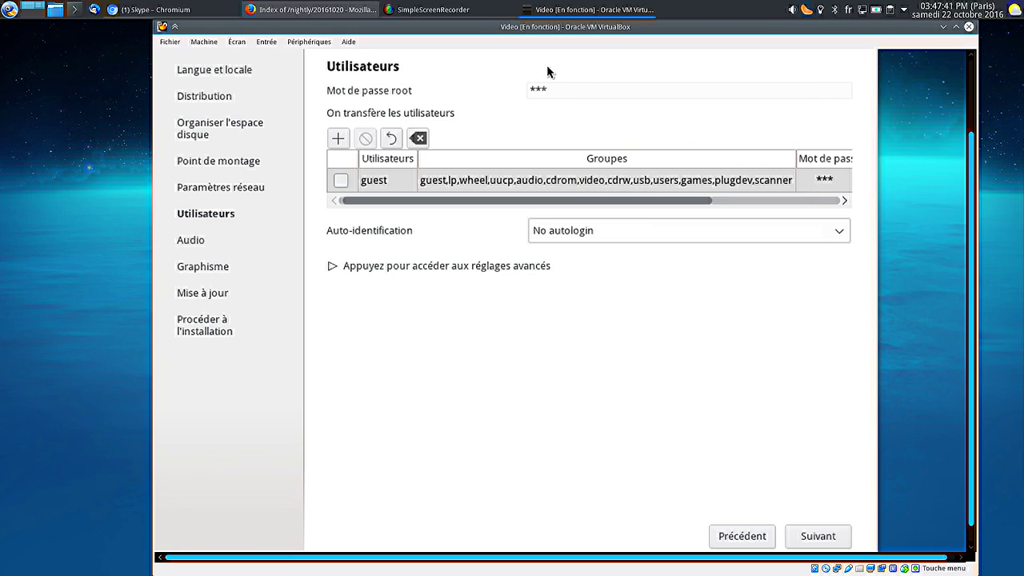
Replace the guest account with a personal user name and enter and confirm that account's password
double_click(373, 185)
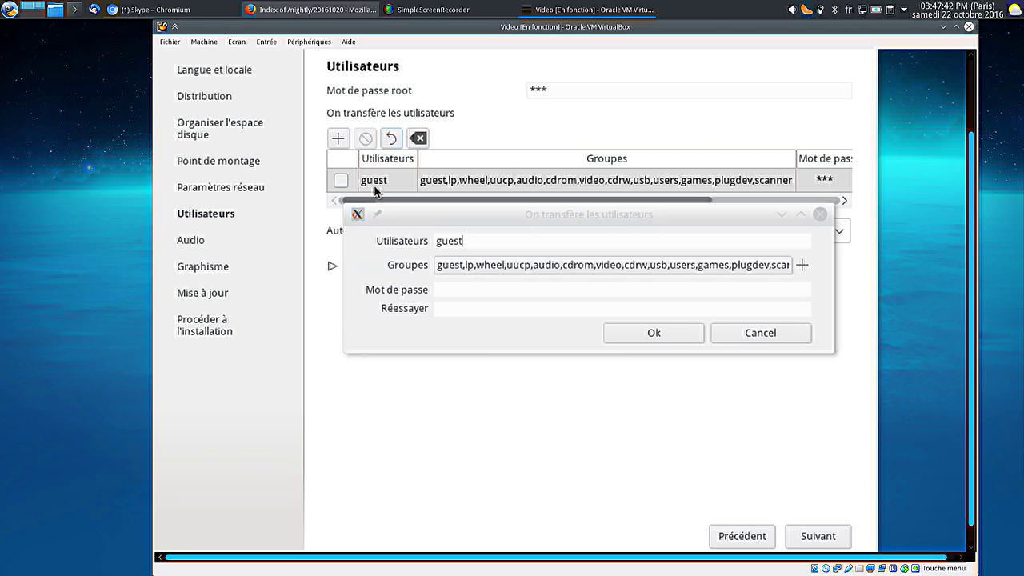
double_click(440, 240)
text(adrien)
key(Tab)
text(********)
key(Tab)
text(********)
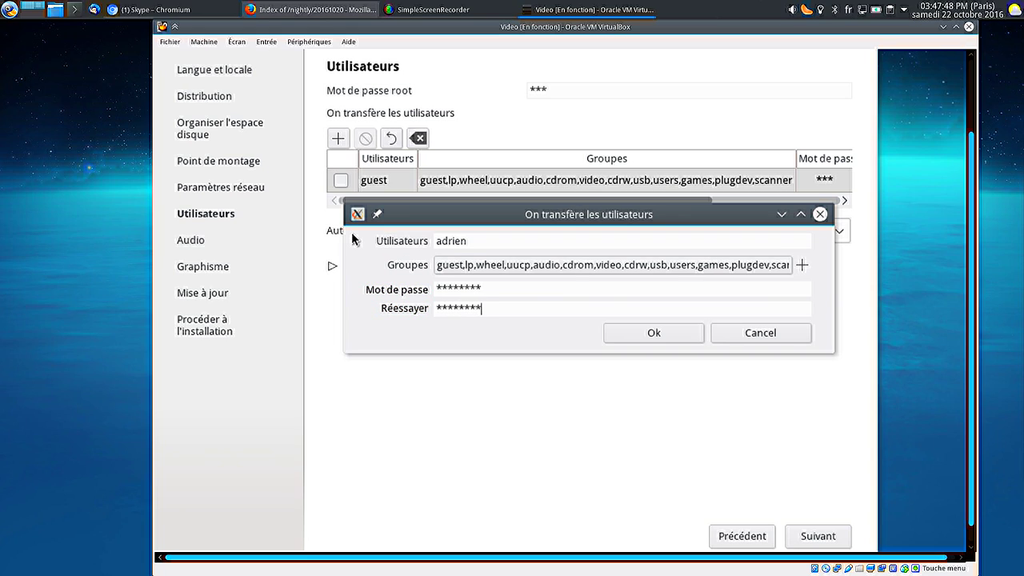
click(638, 335)
Keep the default audio, graphics and update settings and start the installation
click(799, 535)
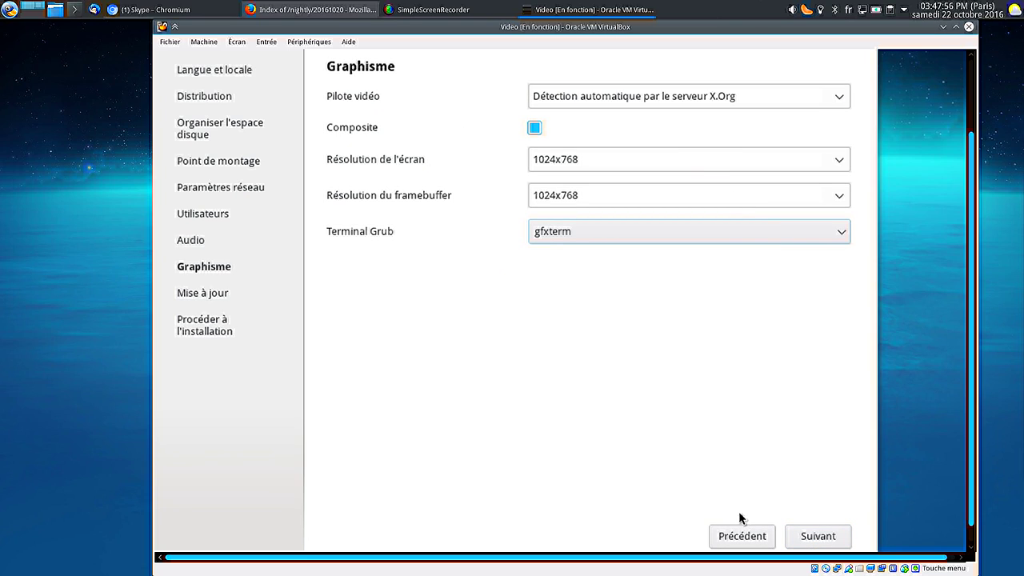
click(843, 533)
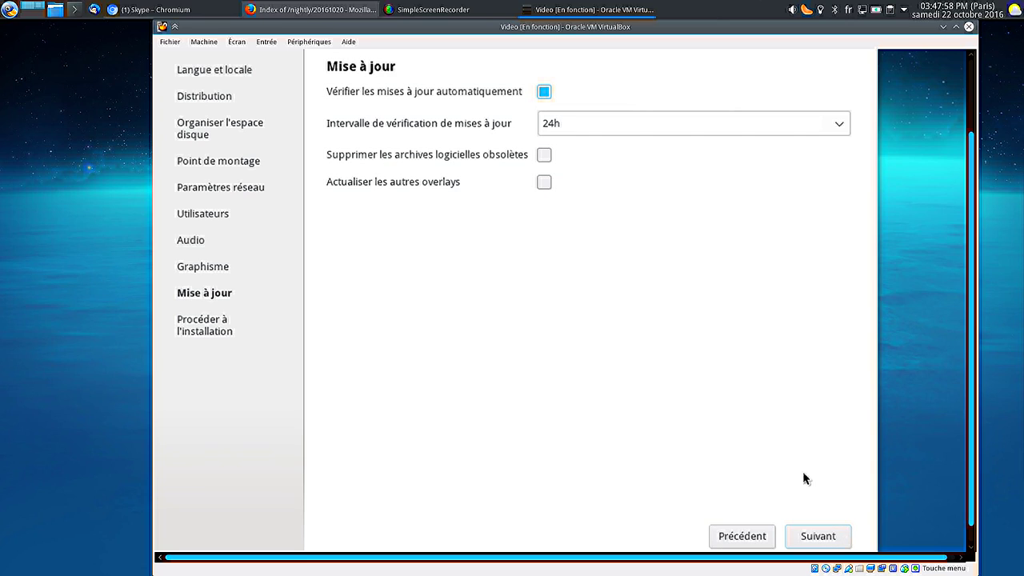
click(820, 543)
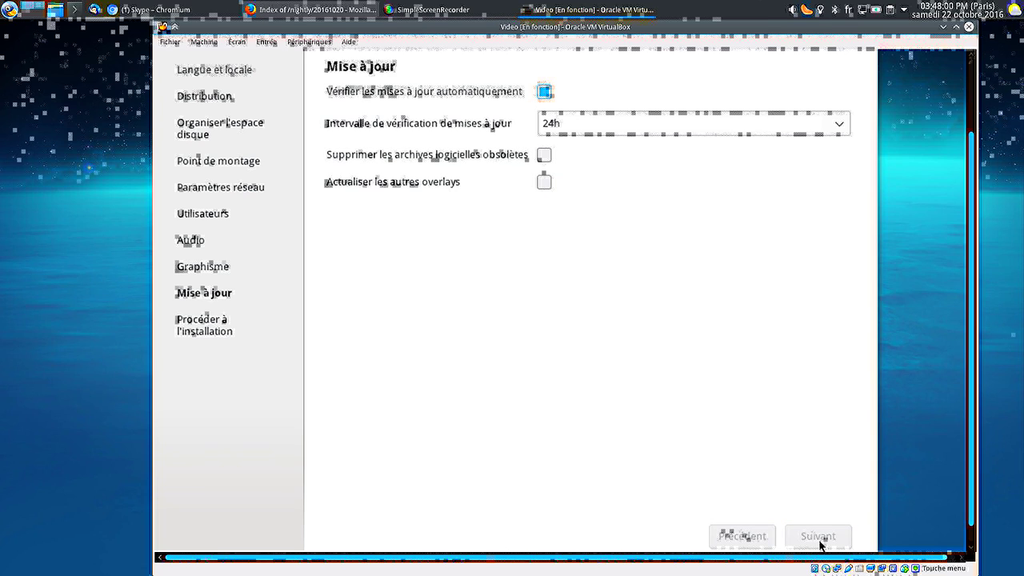
click(819, 538)
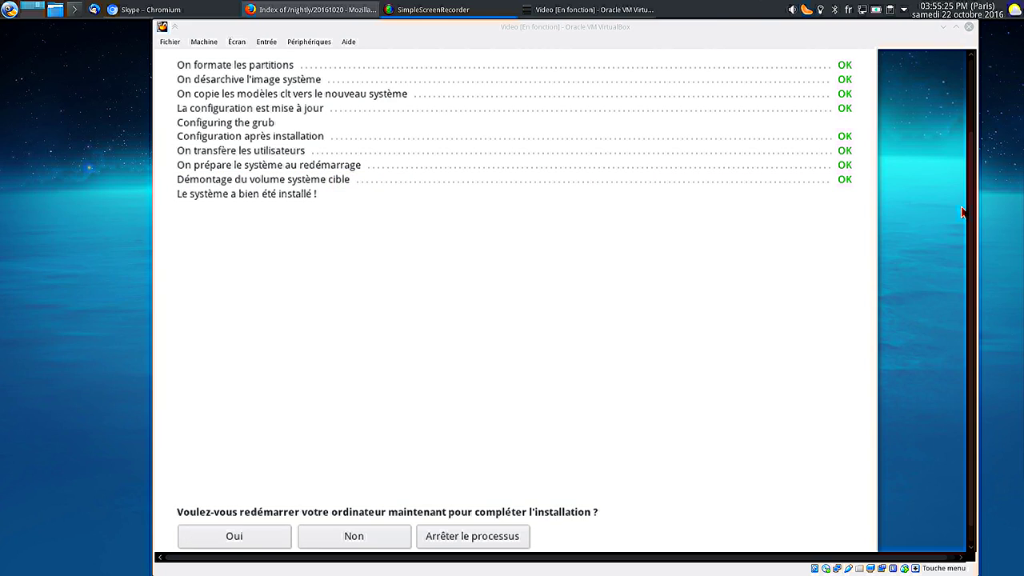
Restart the machine to complete the installation and remove cld-20161020-x86_64.iso from the virtual optical drive
click(200, 536)
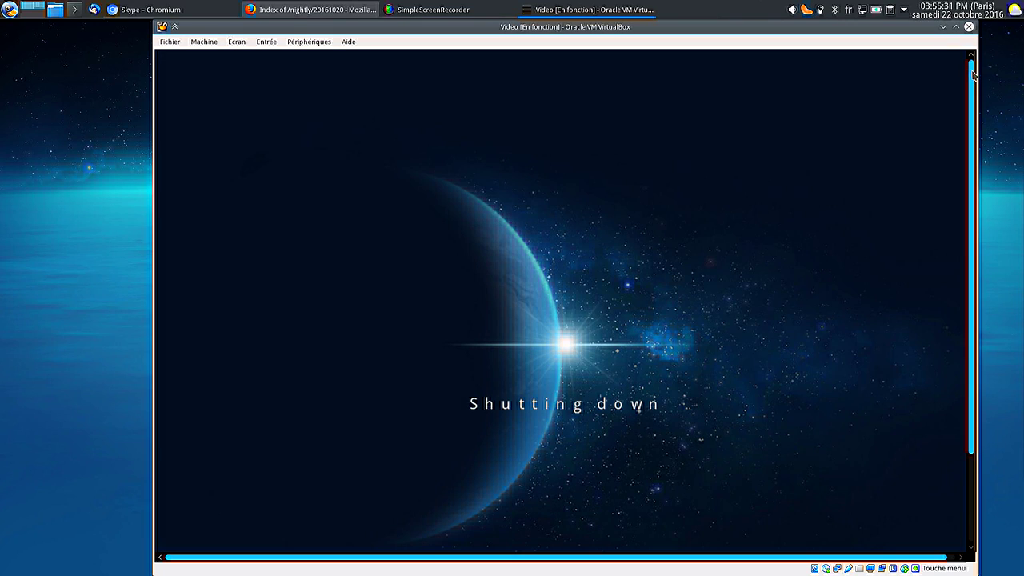
click(329, 44)
mouse_move(352, 56)
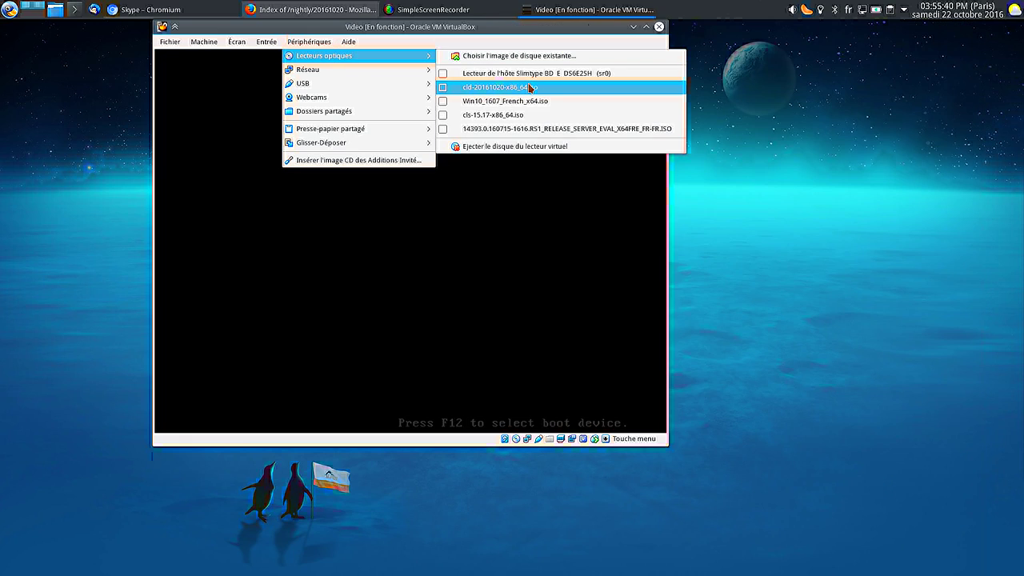
click(519, 87)
Stop the GRUB countdown, and enlarge and reposition the virtual machine window to show the whole boot menu
click(384, 262)
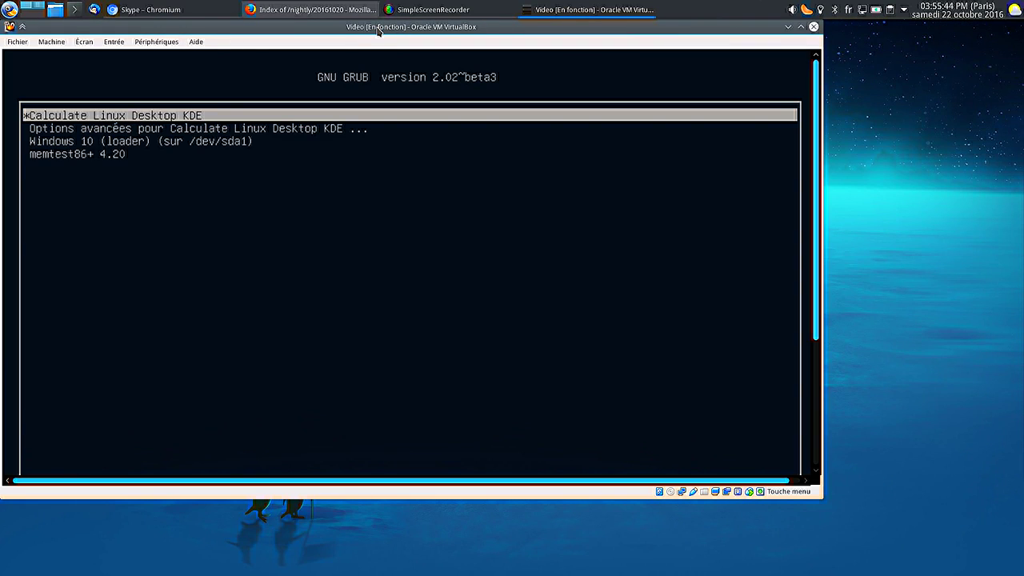
key(Down)
key(Up)
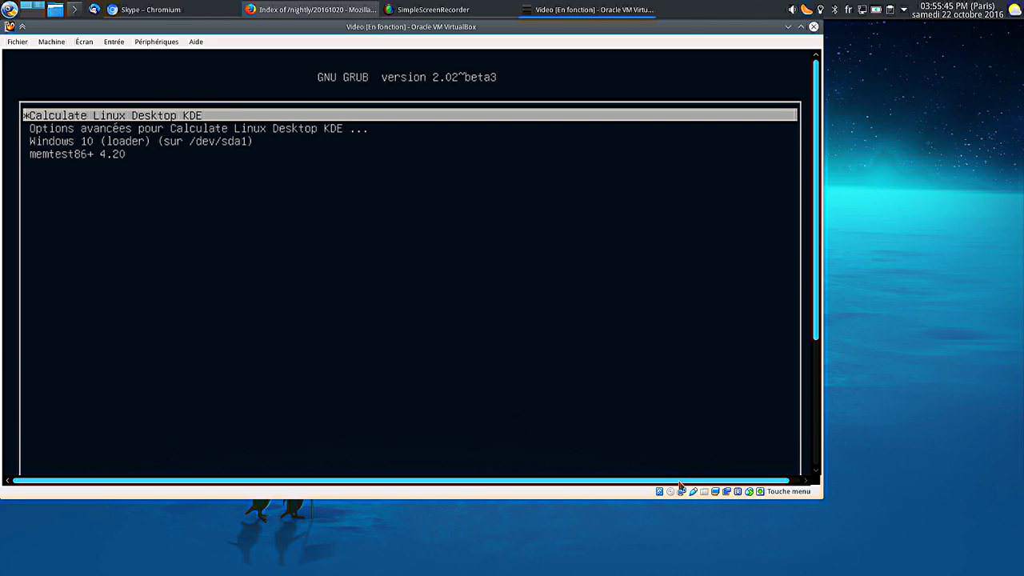
drag(823, 497, 836, 570)
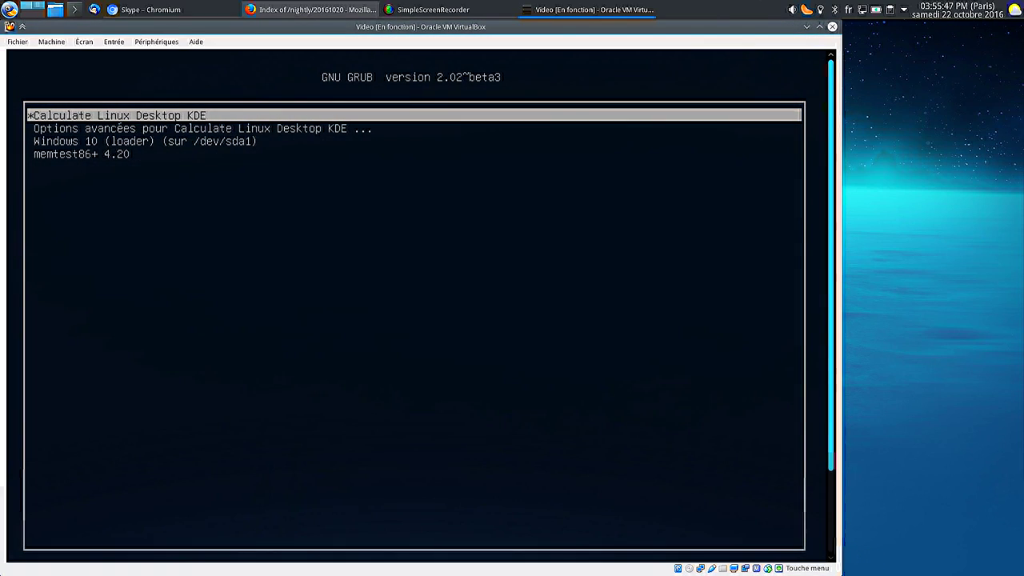
drag(515, 24, 658, 20)
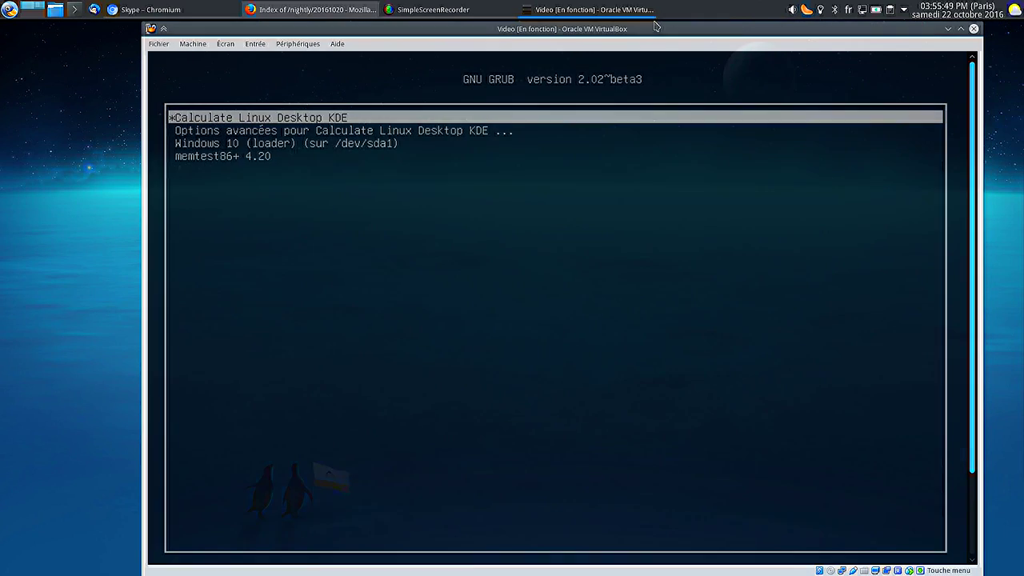
Go through the GRUB entries for Calculate Linux, Windows 10 and memtest86+, and boot Calculate Linux Desktop KDE
key(Down)
key(Down)
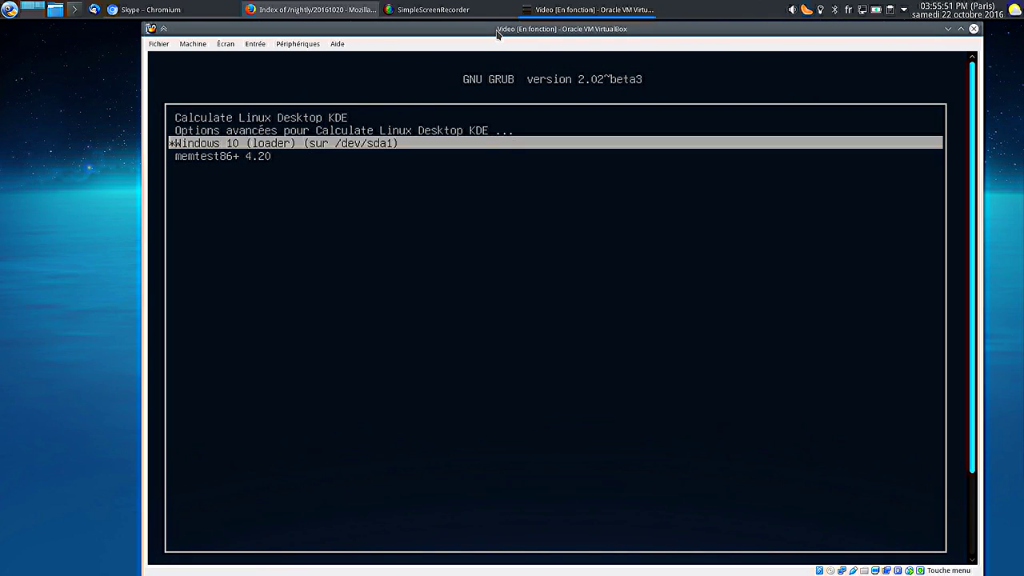
key(Up)
key(Up)
key(Down)
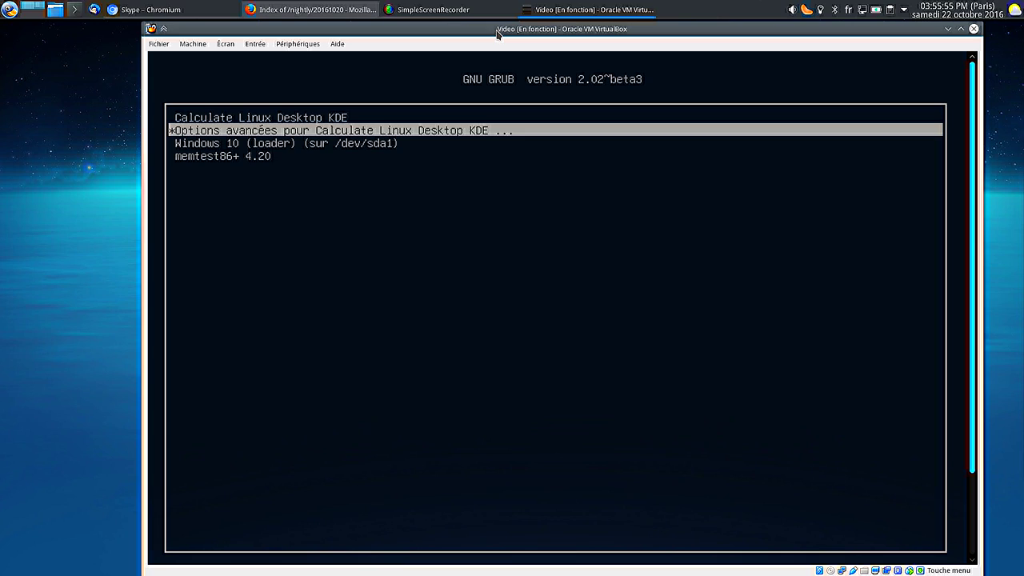
key(Down)
key(Down)
key(Up)
key(Up)
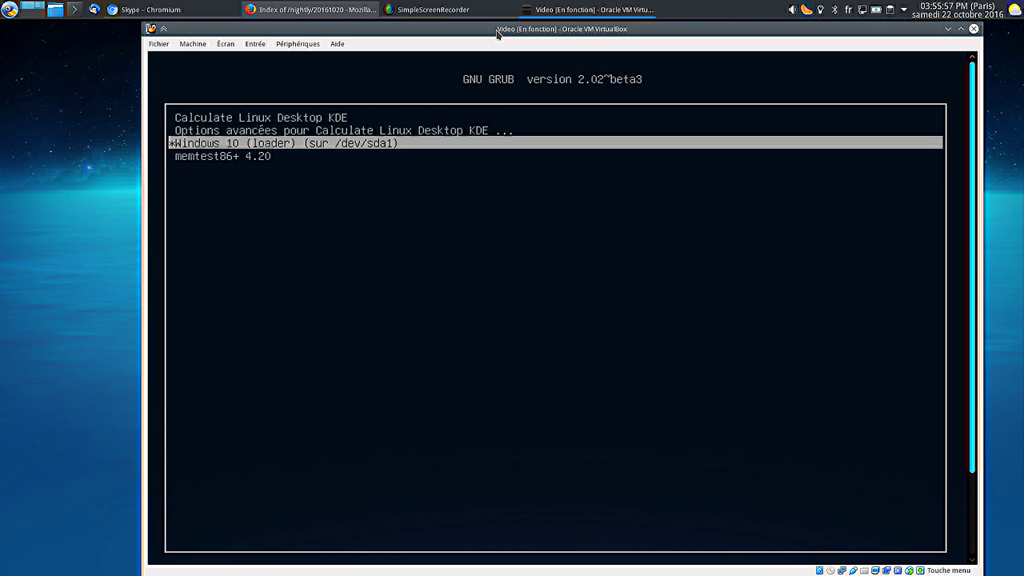
key(Up)
key(Return)
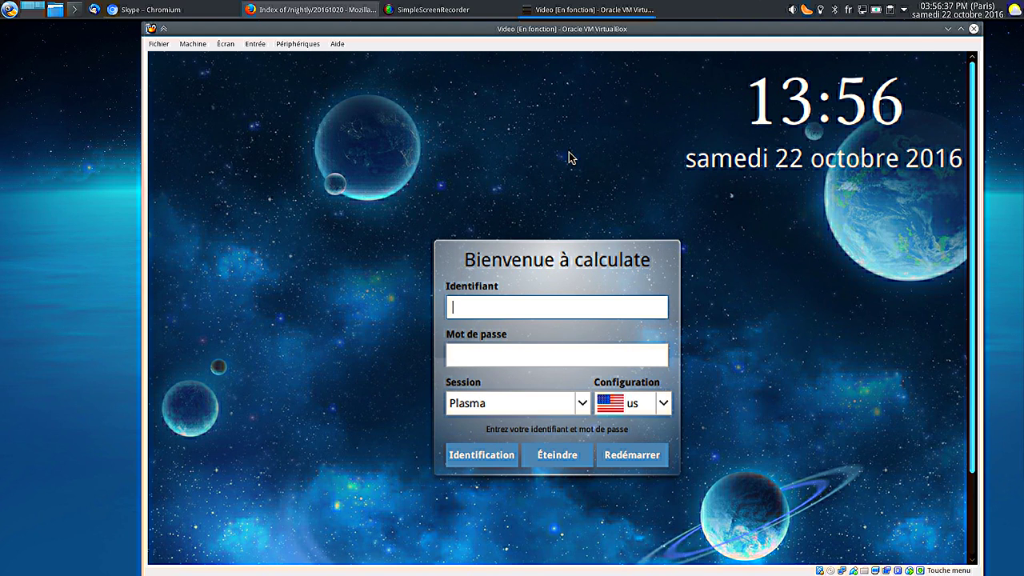
Log in to the Plasma session with the new account's user name and password
text(adrien)
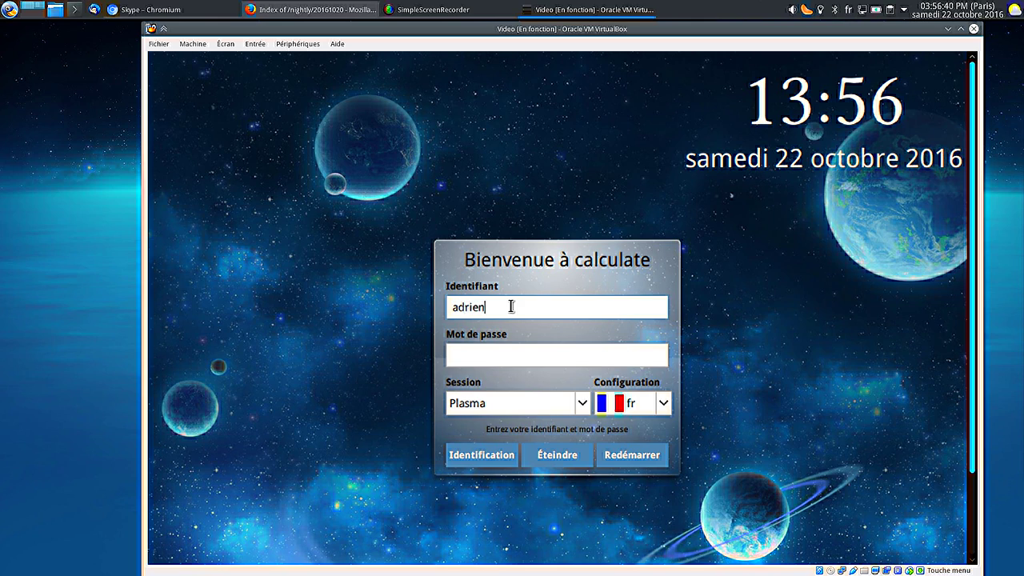
key(Tab)
text(*********)
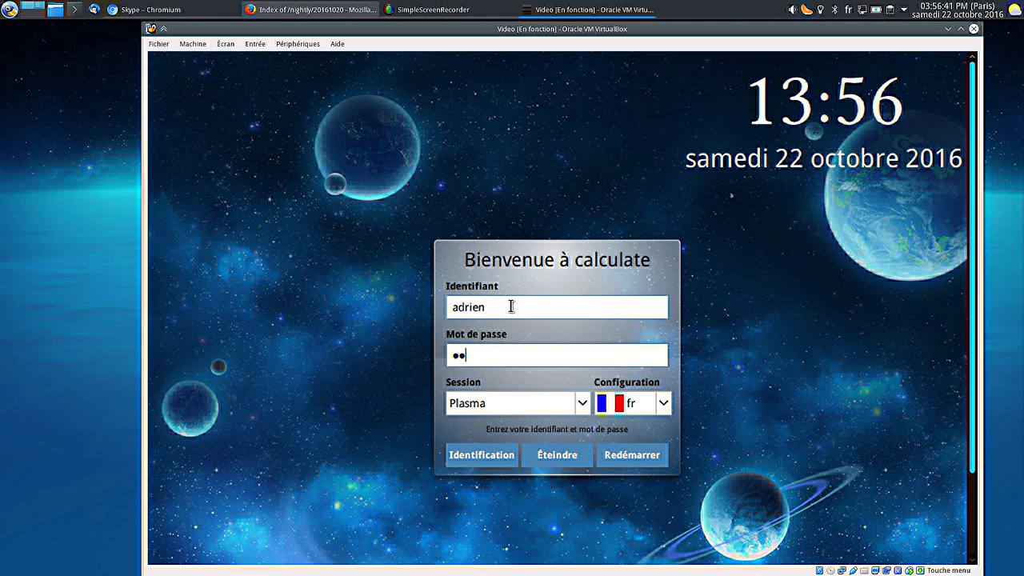
key(Return)
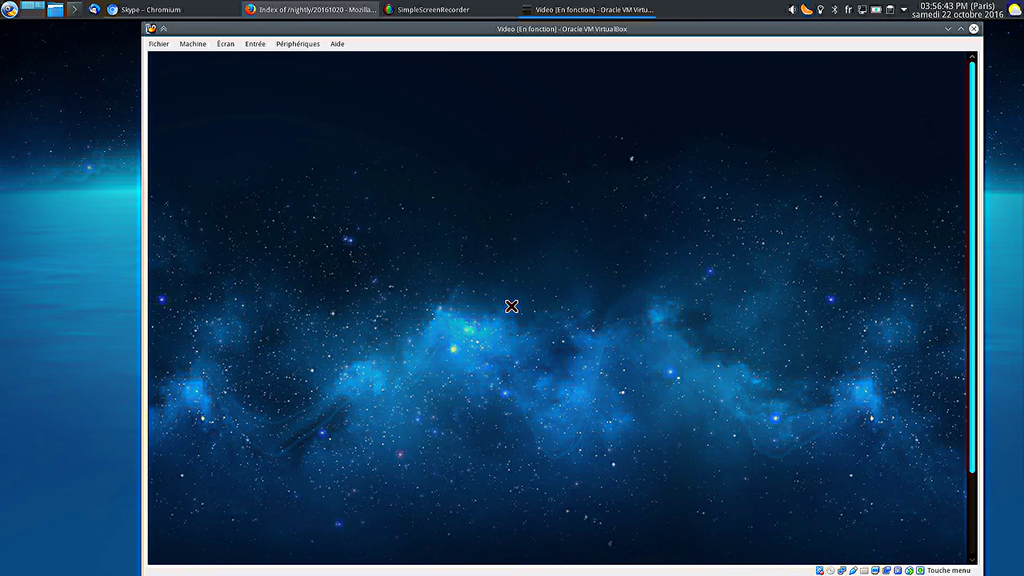